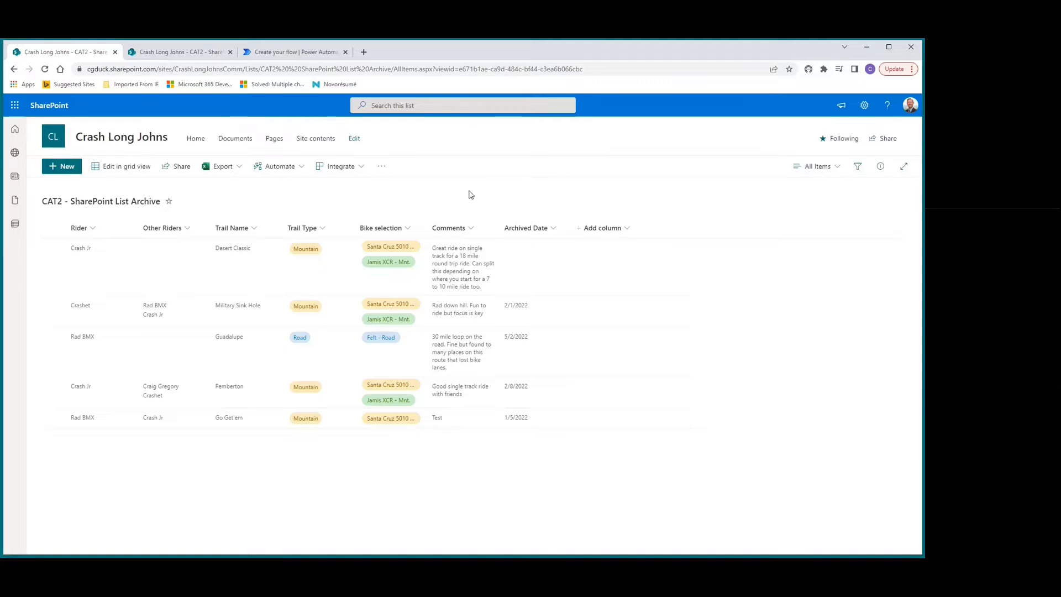
Compare the CAT2 - SharePoint List Archive Copied list with the source CAT2 - SharePoint List Archive list.
left_click(176, 57)
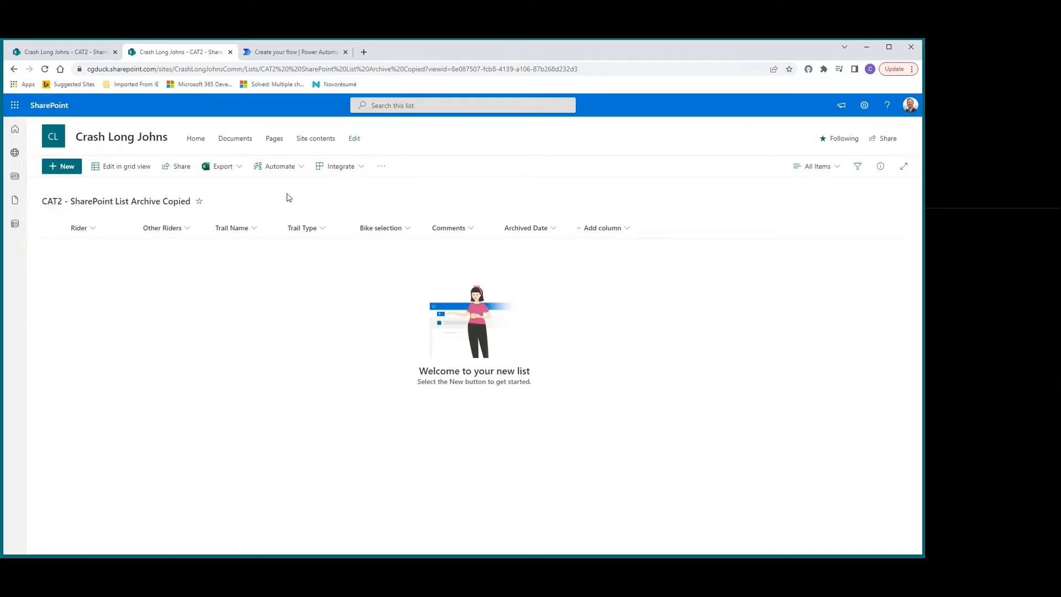
left_click(55, 53)
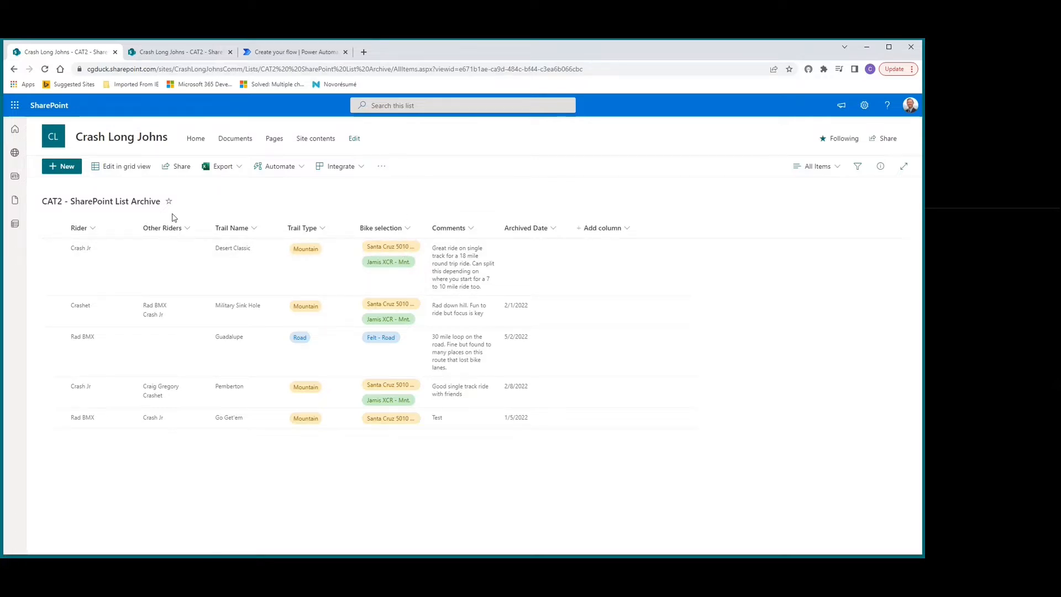
Switch to the Power Automate flow and add a SharePoint Get items action after the manual trigger.
left_click(288, 55)
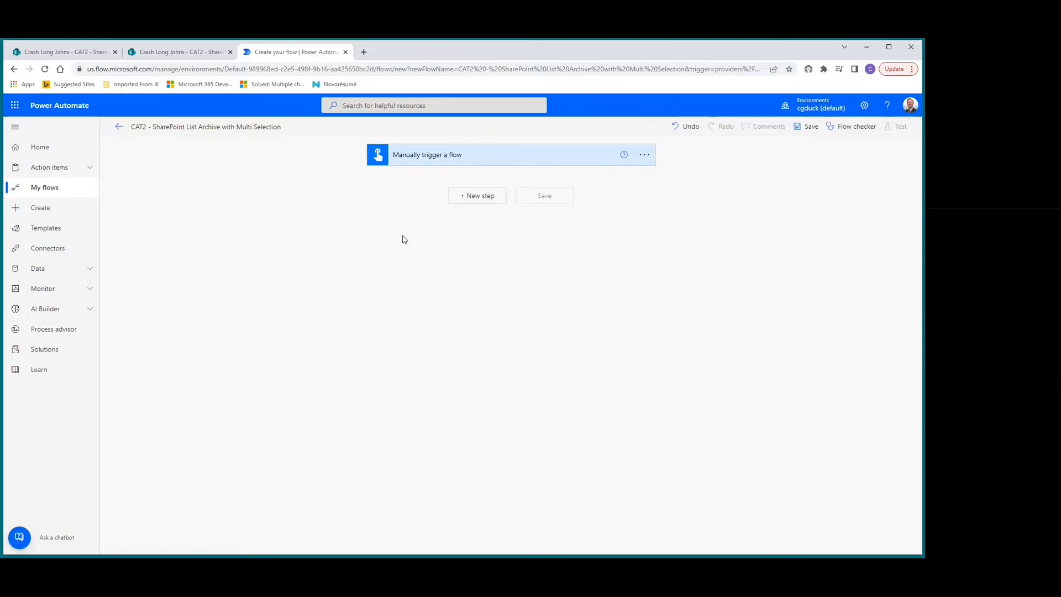
left_click(476, 201)
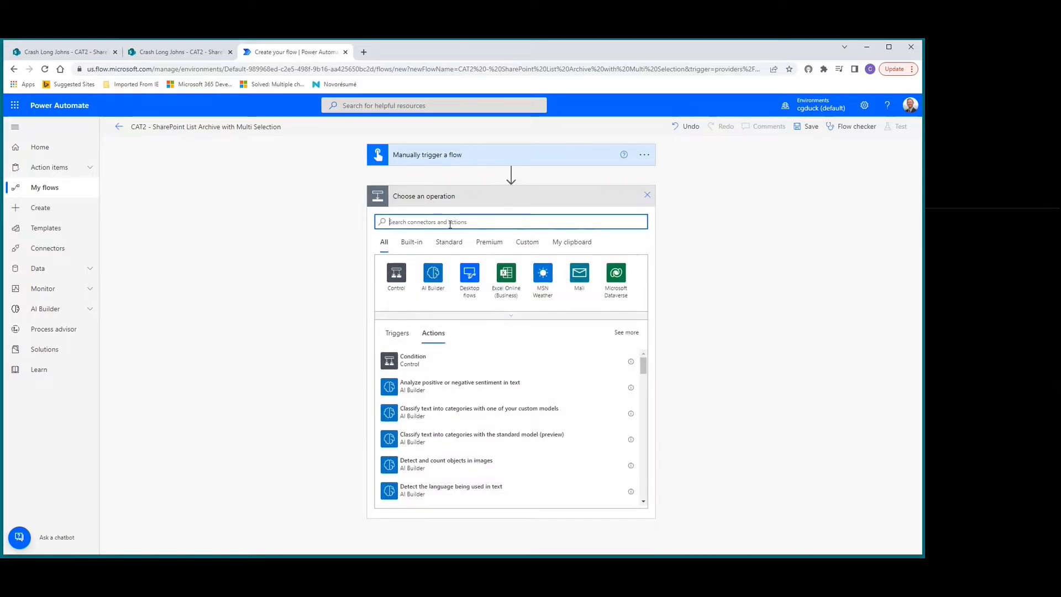
type("get items")
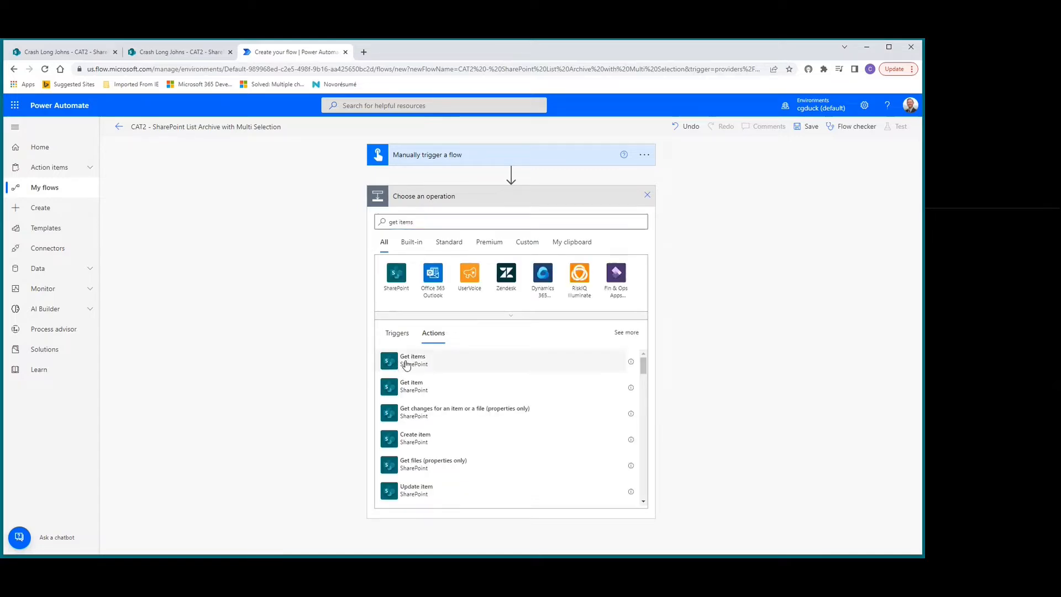
left_click(406, 364)
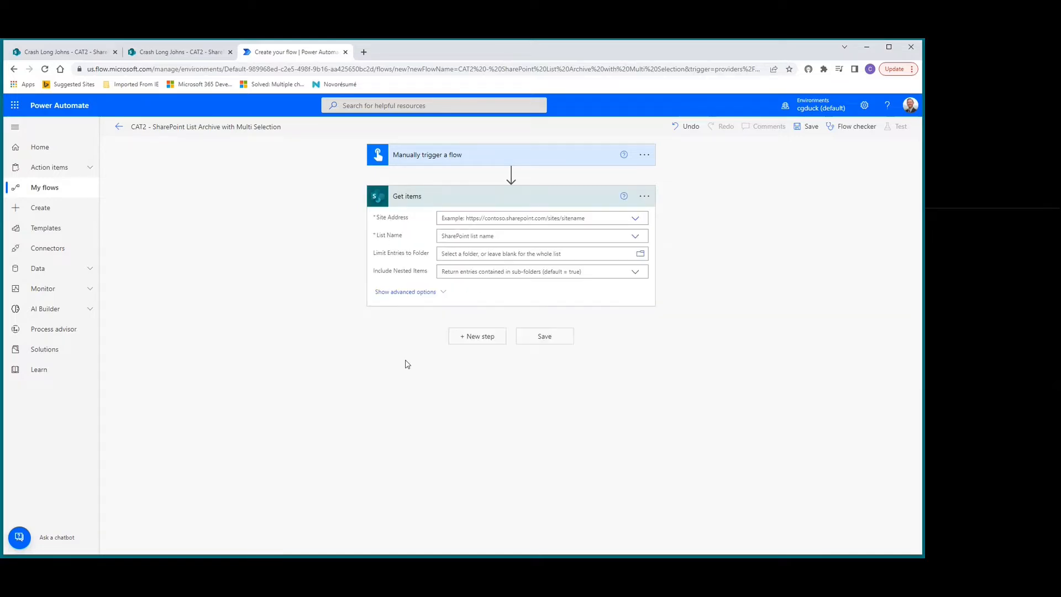
Point the Get items action at the Crash Long Johns site and its CAT2 - SharePoint List Archive list.
left_click(637, 221)
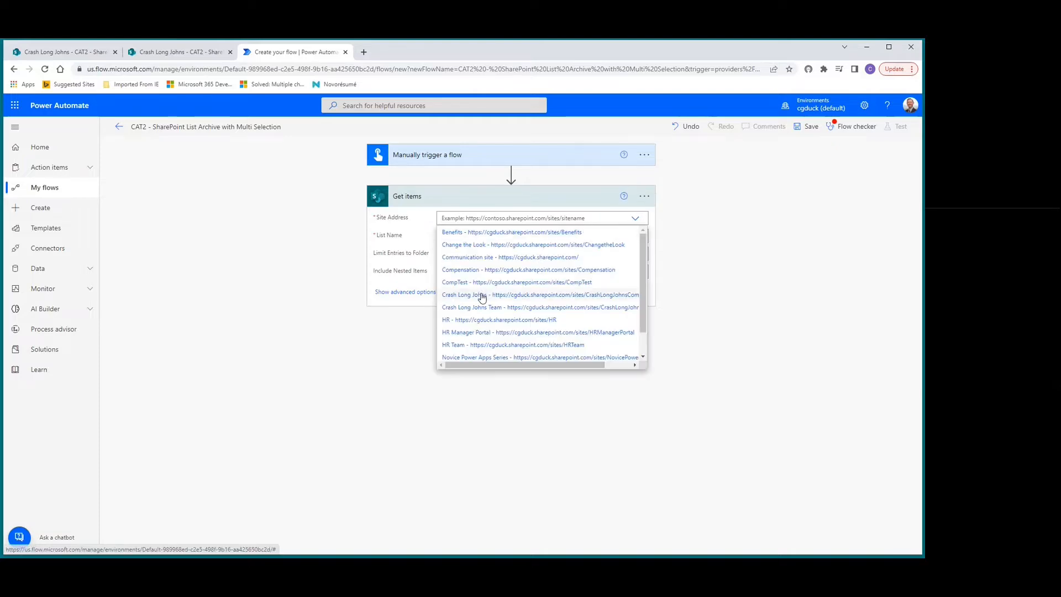
left_click(482, 296)
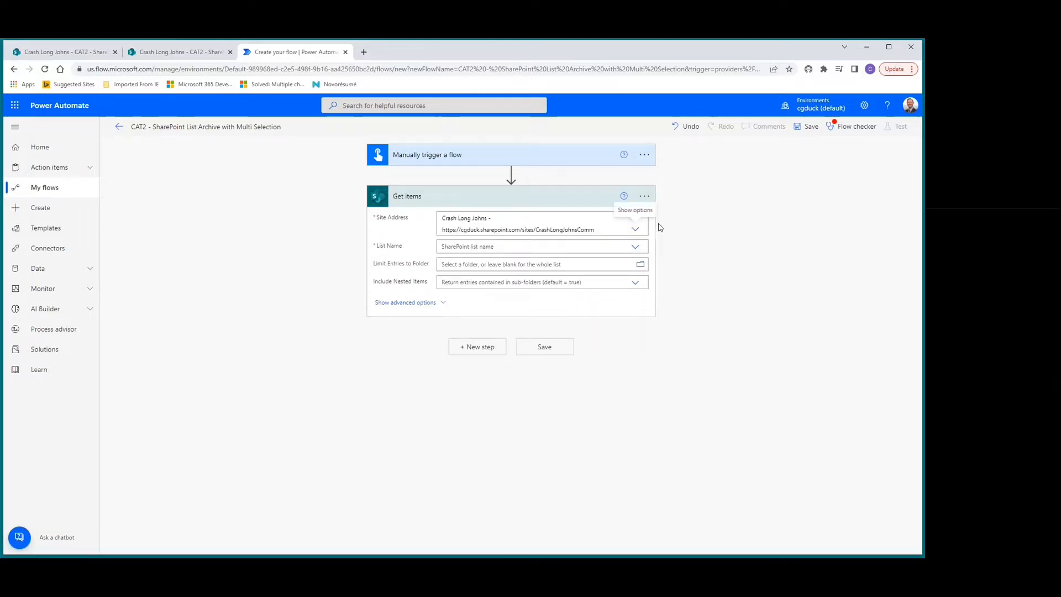
left_click(629, 248)
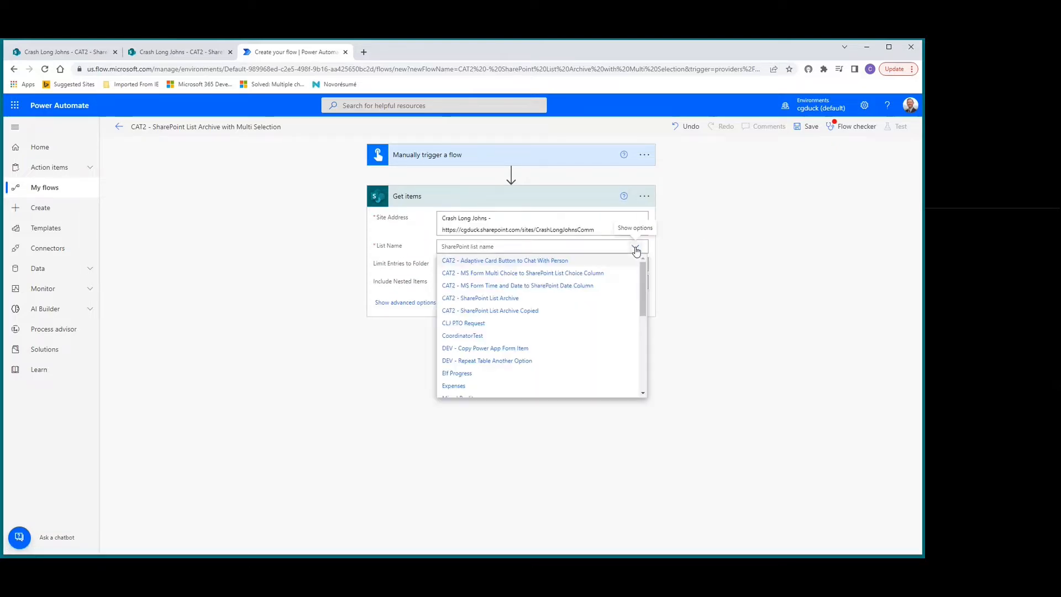
left_click(468, 299)
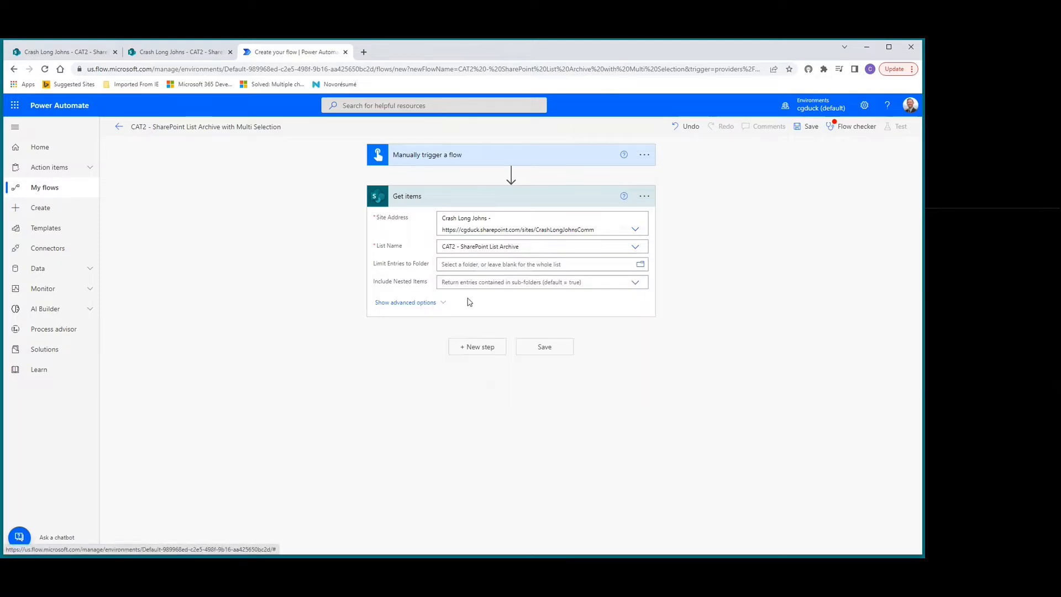
Show the advanced options of Get items and start its filter query with "ArchivedDate le".
left_click(420, 303)
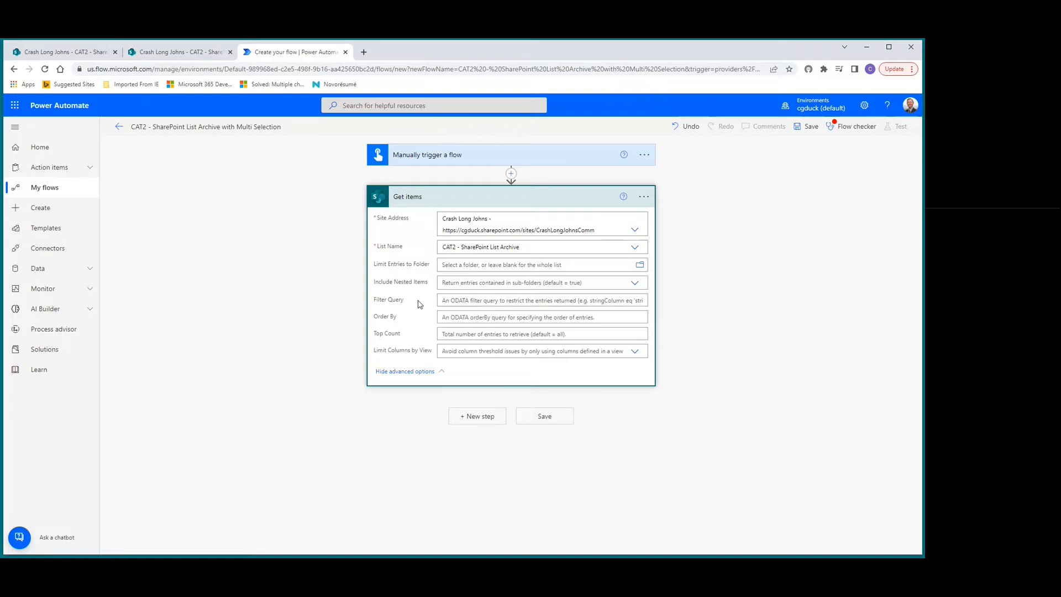
left_click(456, 300)
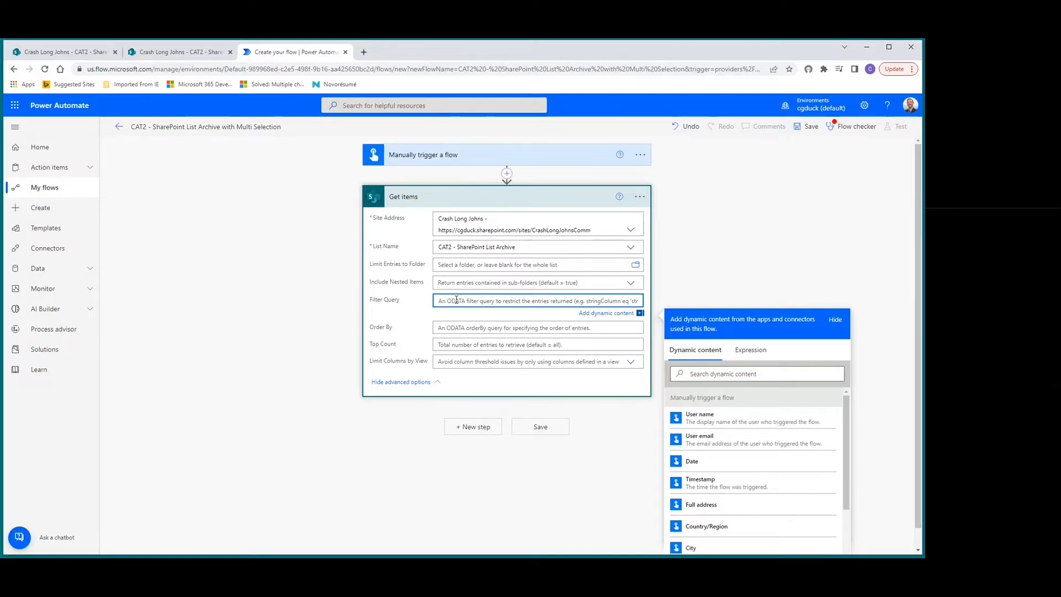
type("Archi")
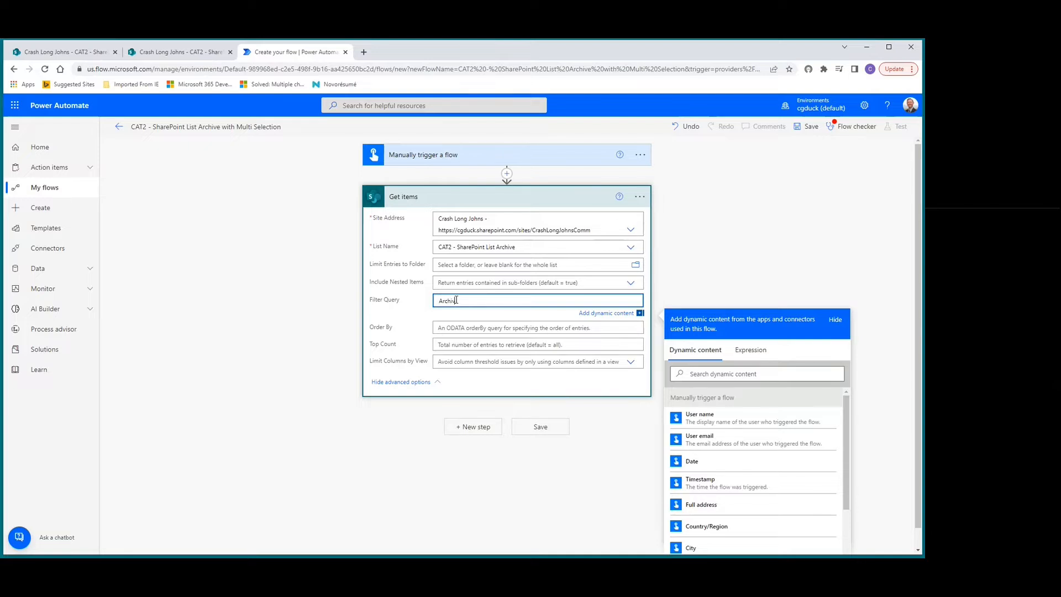
type("vedDate le")
Write an expression for the filter query that formats the date 90 days ago: formatDateTime(addDays(utcNow(),-90)).
left_click(761, 350)
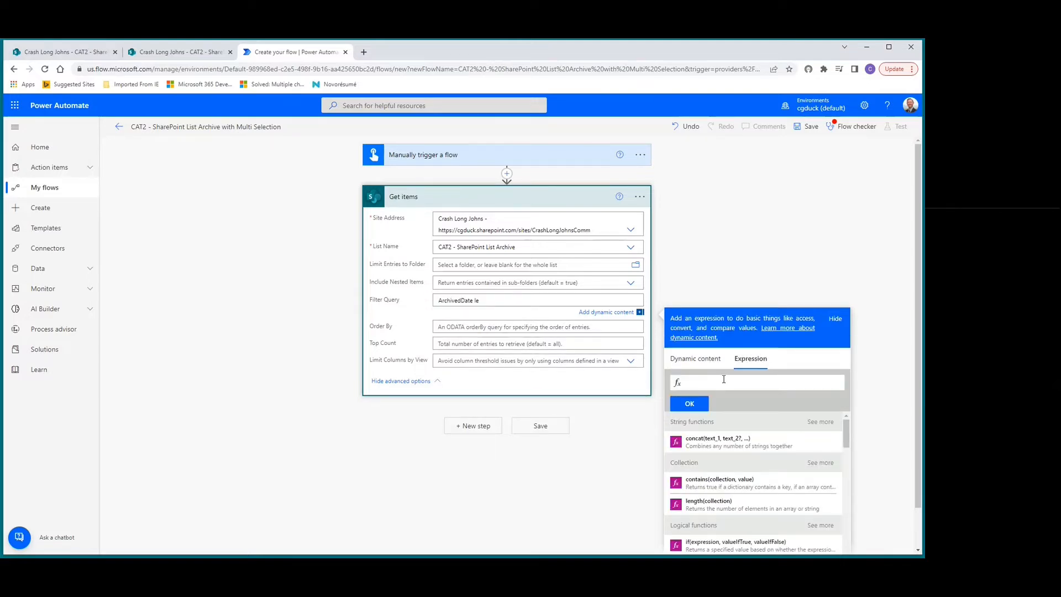
type("formatDateTime")
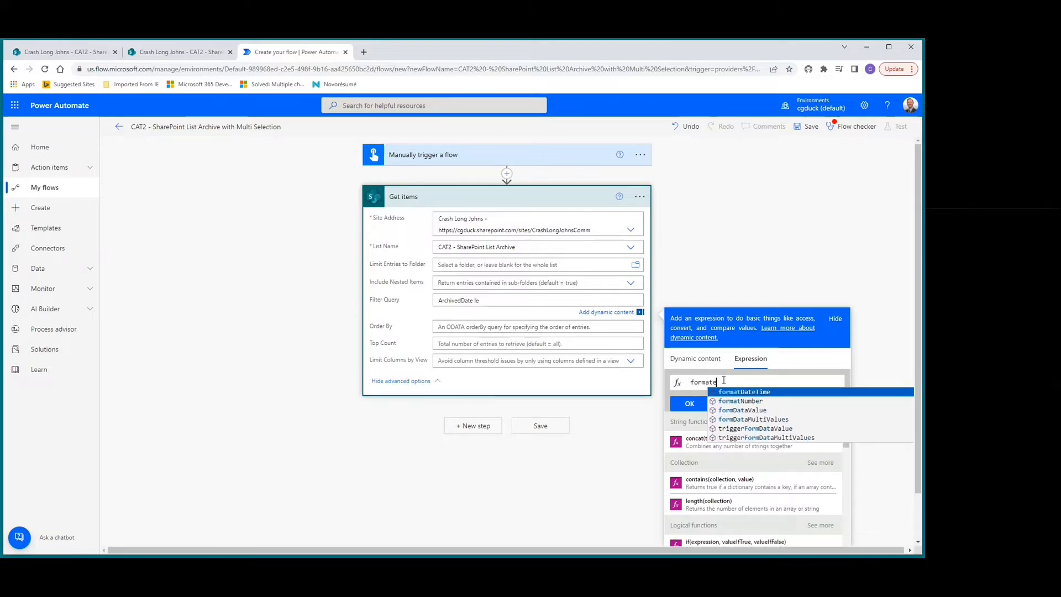
type("(")
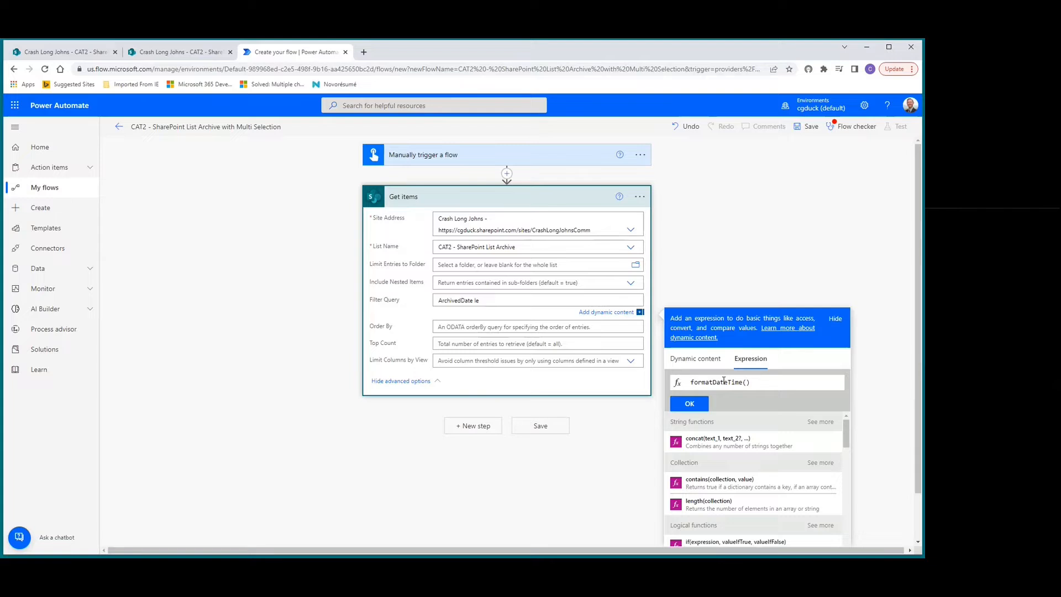
type("add")
key("Down")
key("Return")
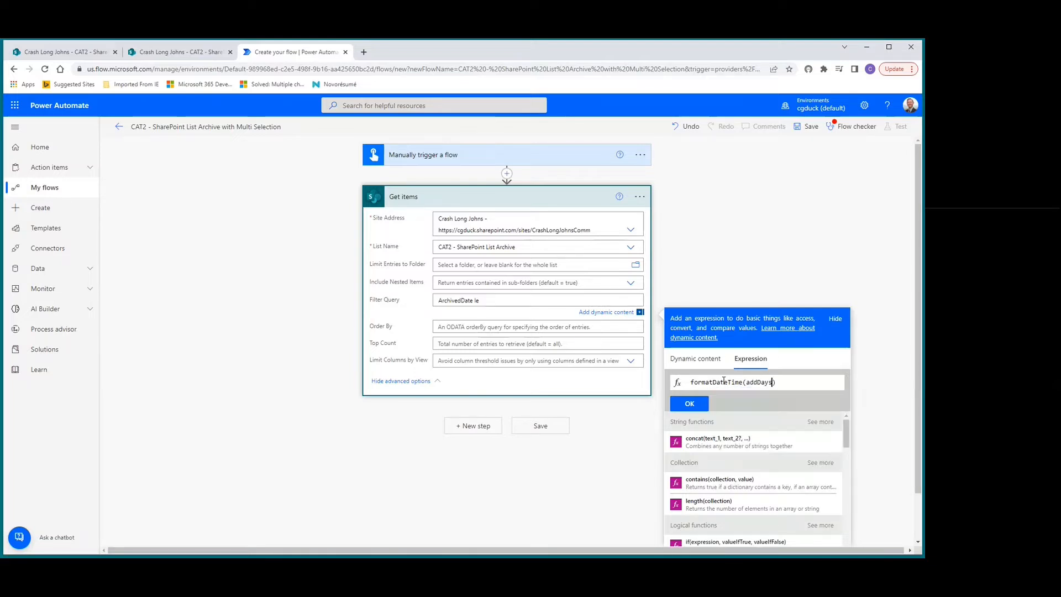
type("(")
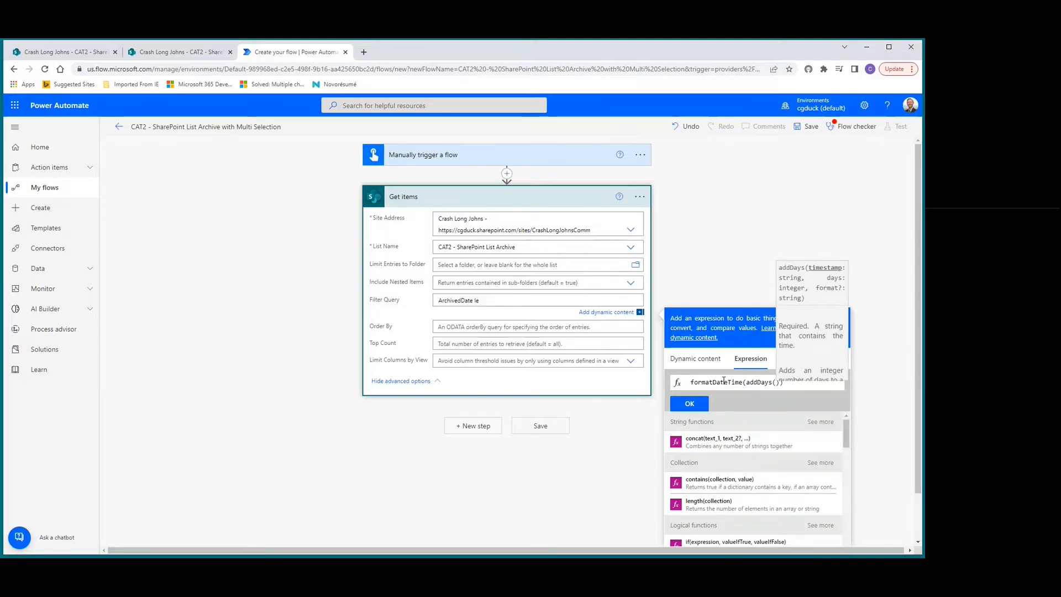
type("u")
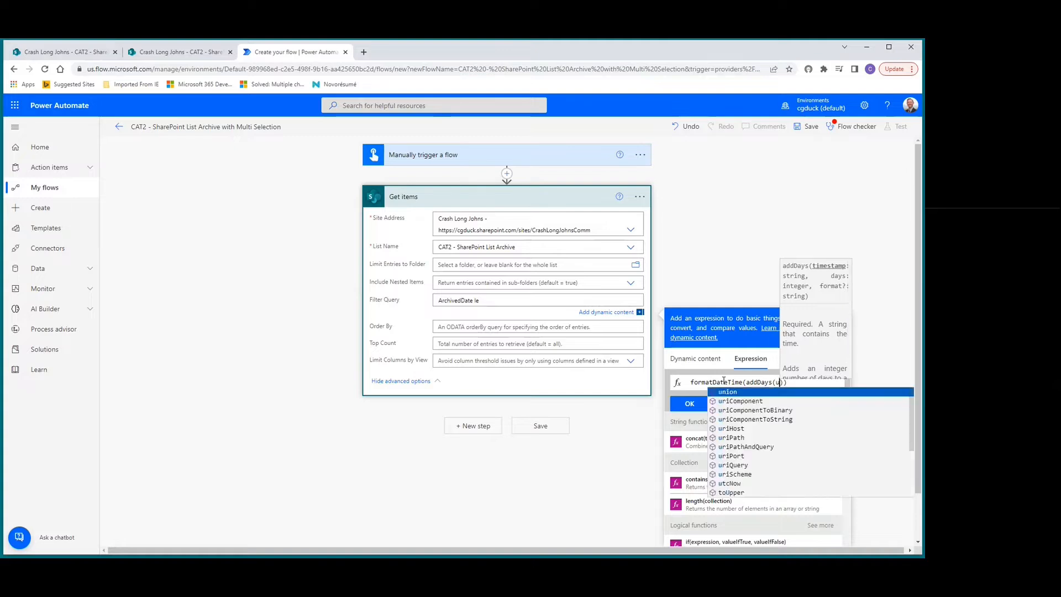
type("tcNow()")
key("Return")
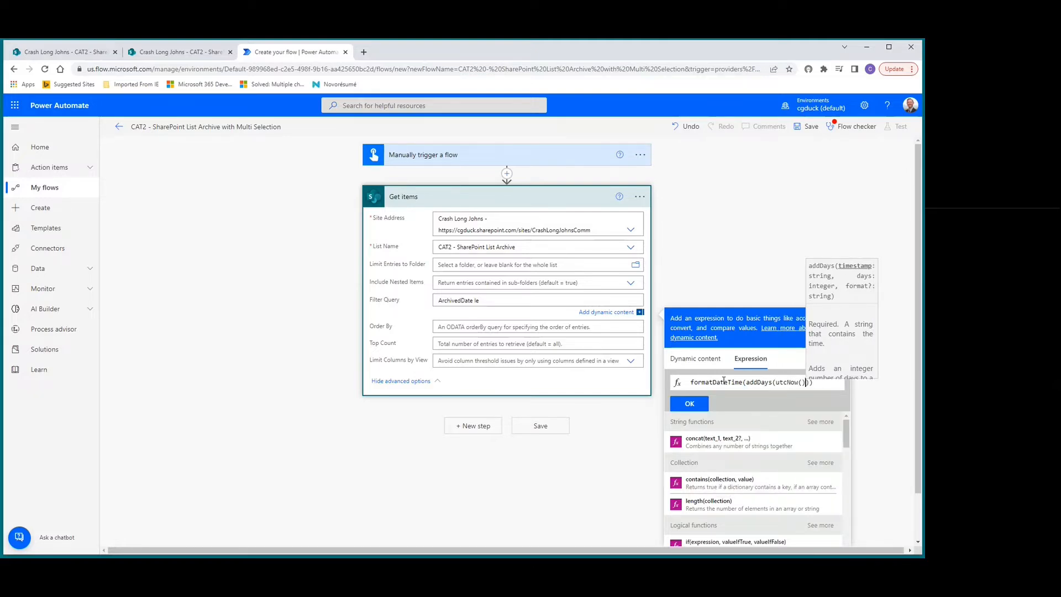
type(",")
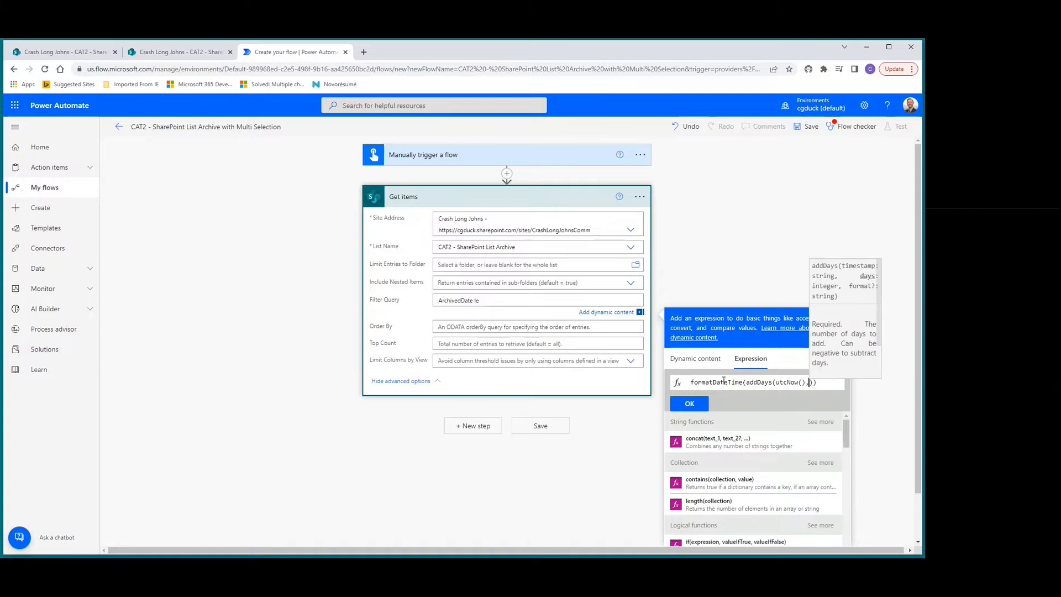
type("-90")
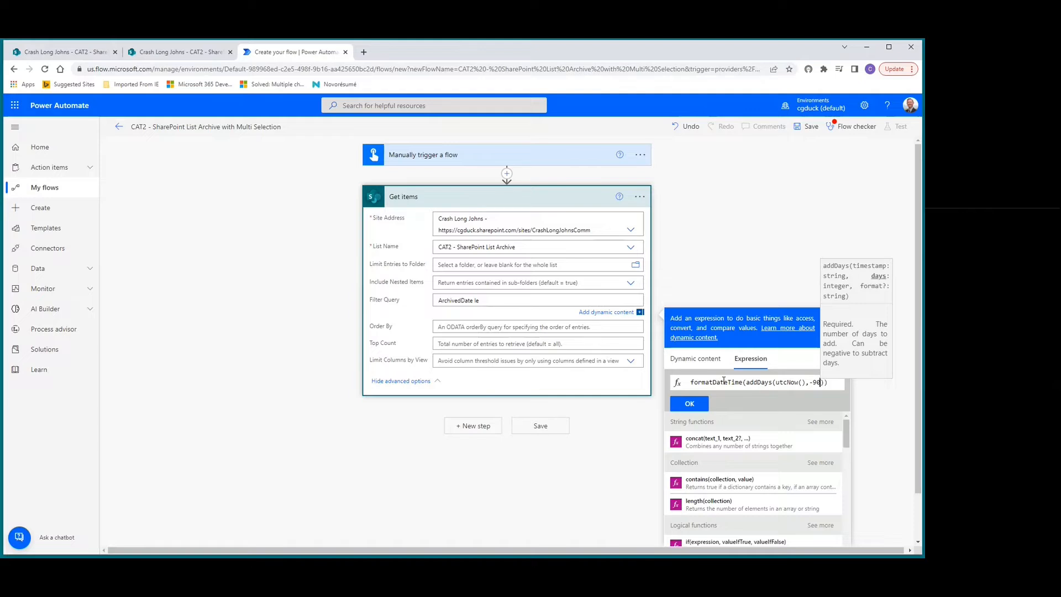
type(")")
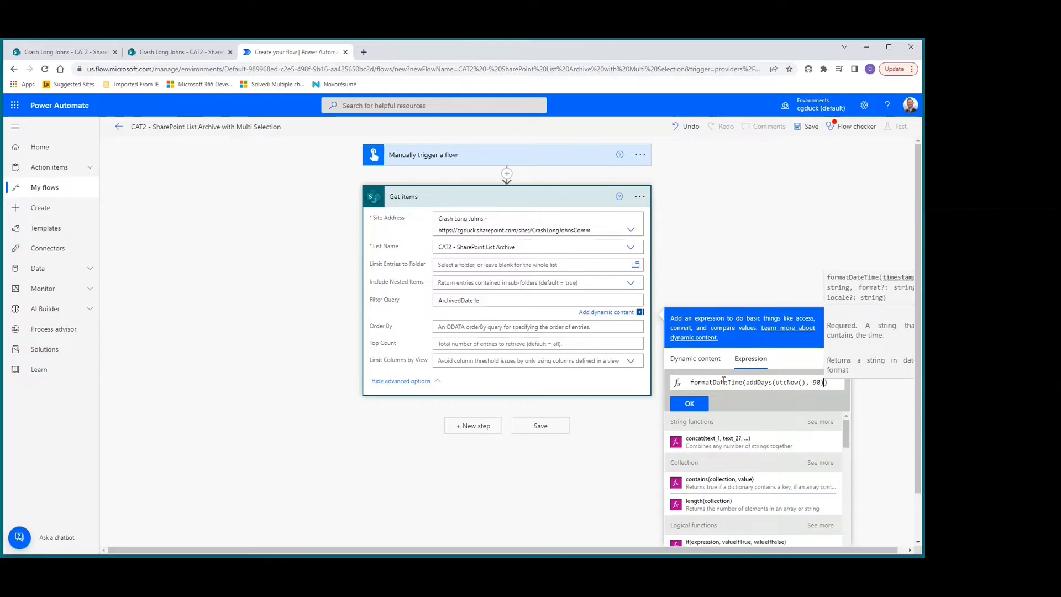
type(",'")
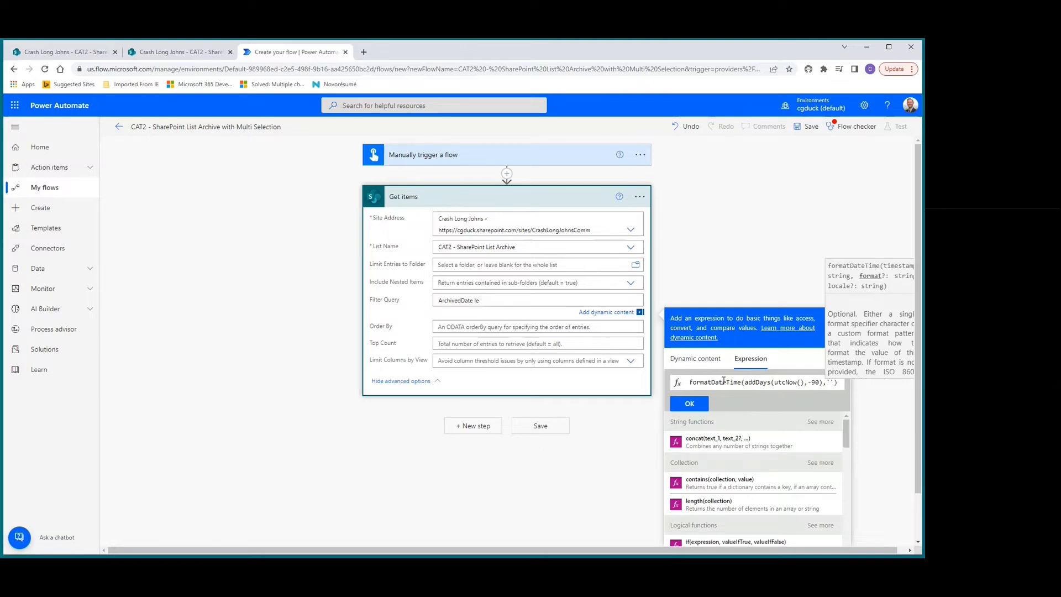
Add the format 'MM-dd-yyyy' to the date expression and insert it into the filter query, enclosed in single quotes.
type("MM")
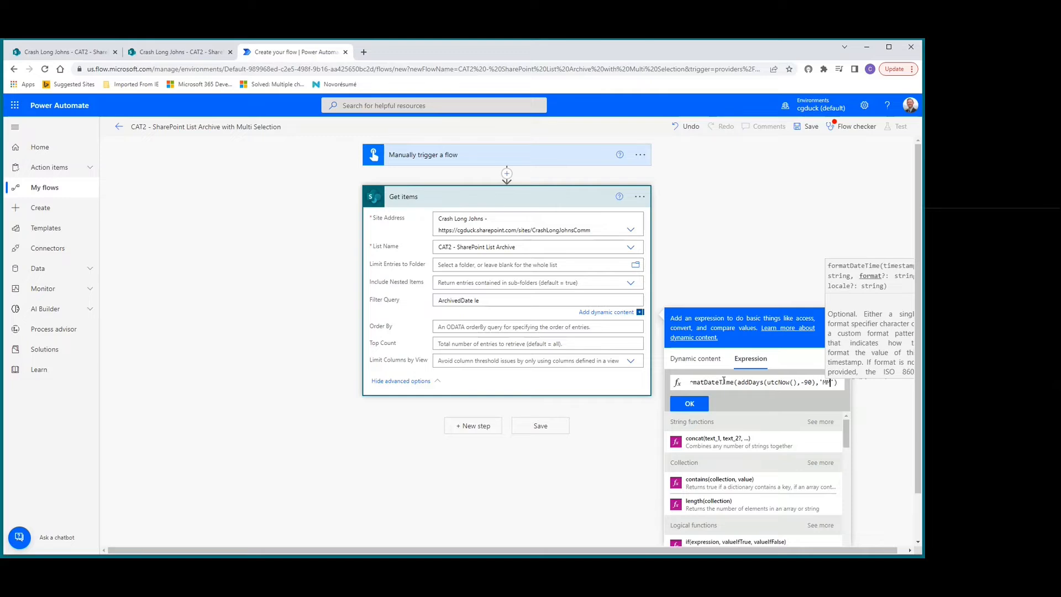
type("-")
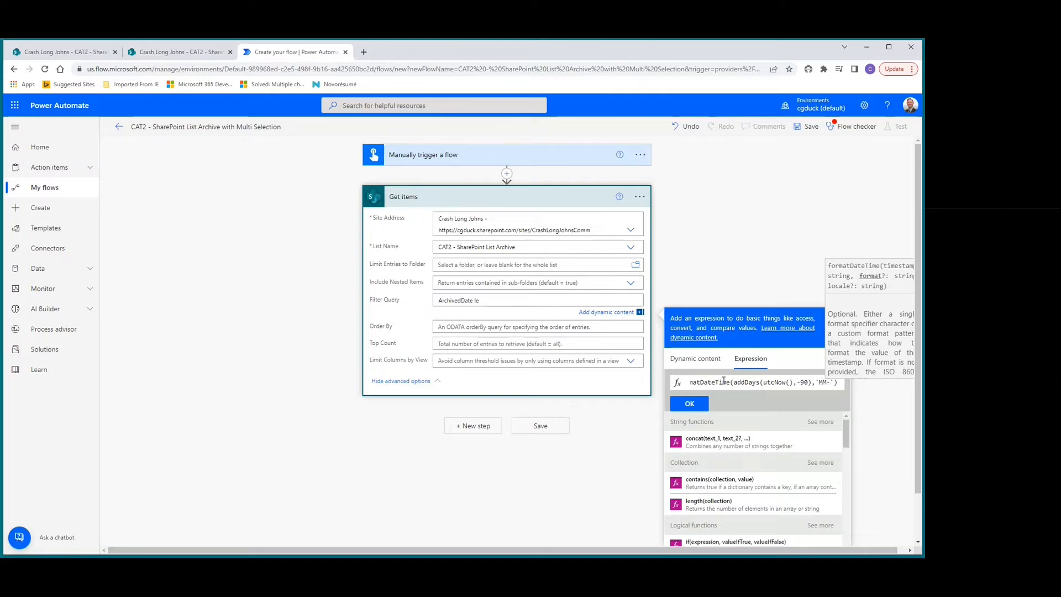
type("dd")
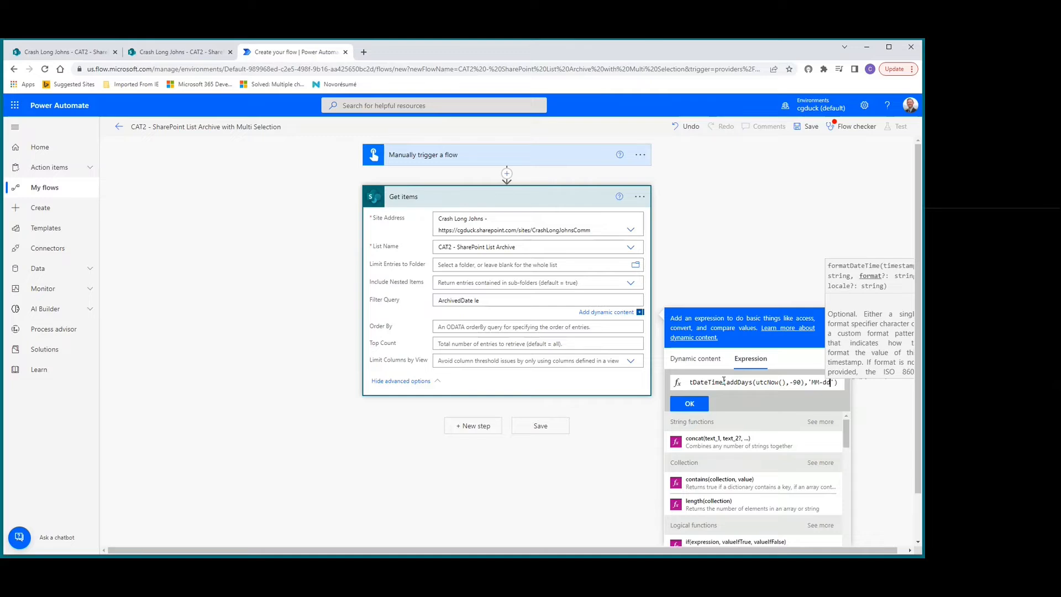
type("-")
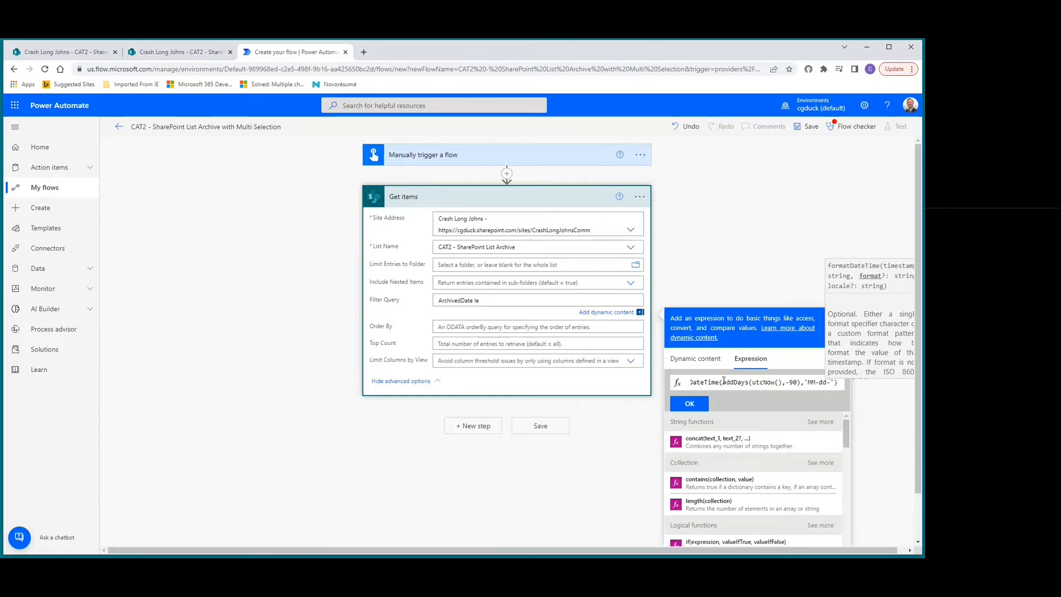
type("yyyy")
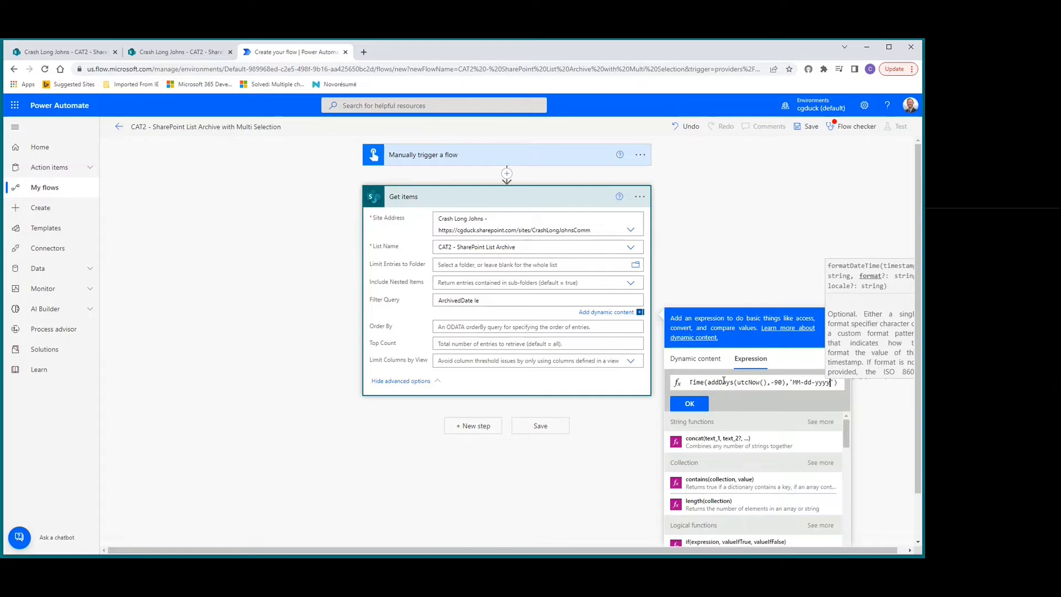
key("End")
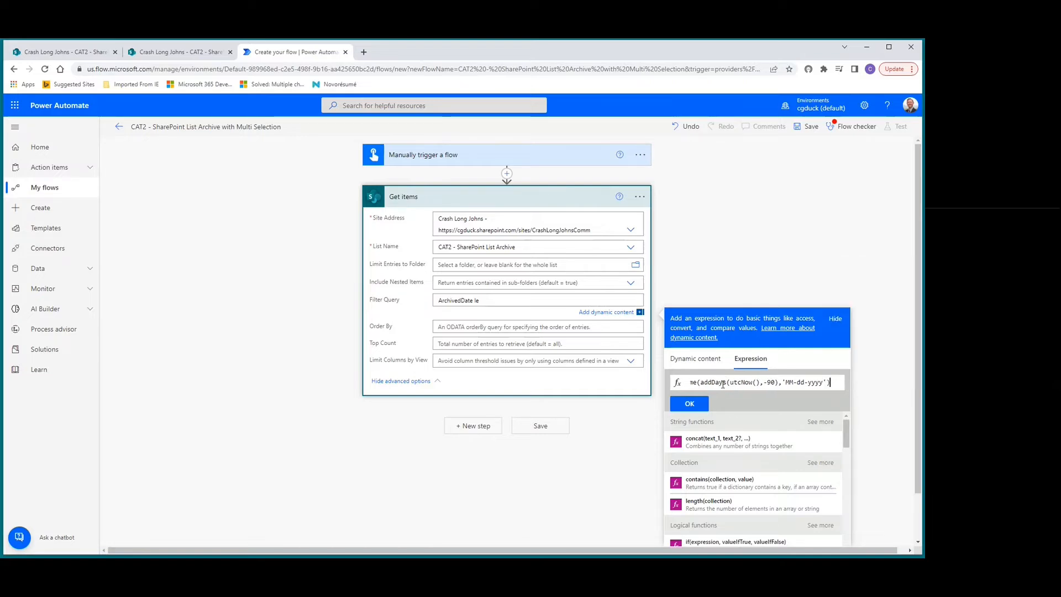
left_click(690, 405)
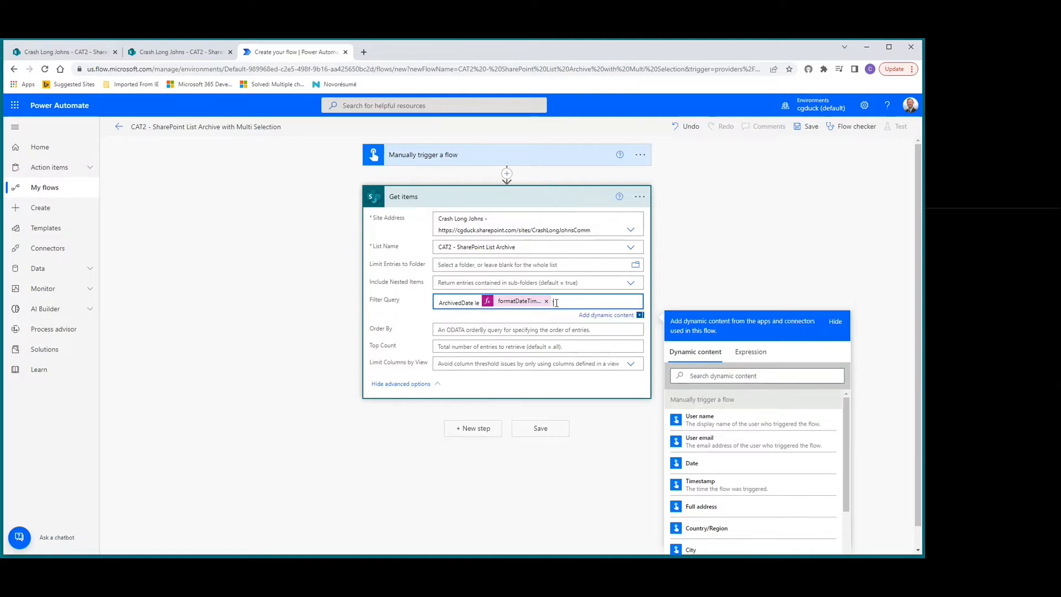
type("'")
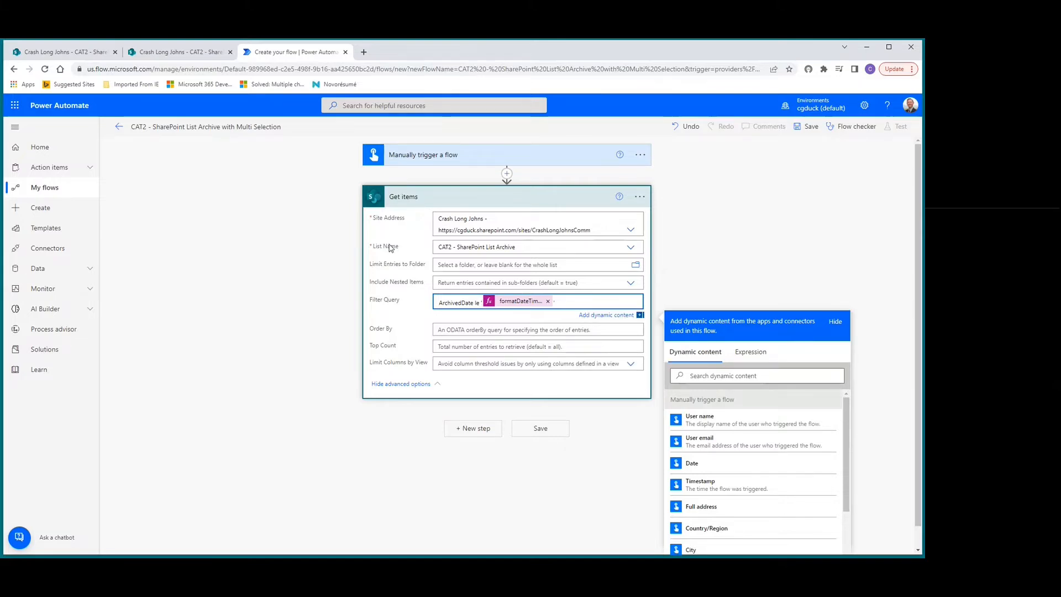
left_click(419, 197)
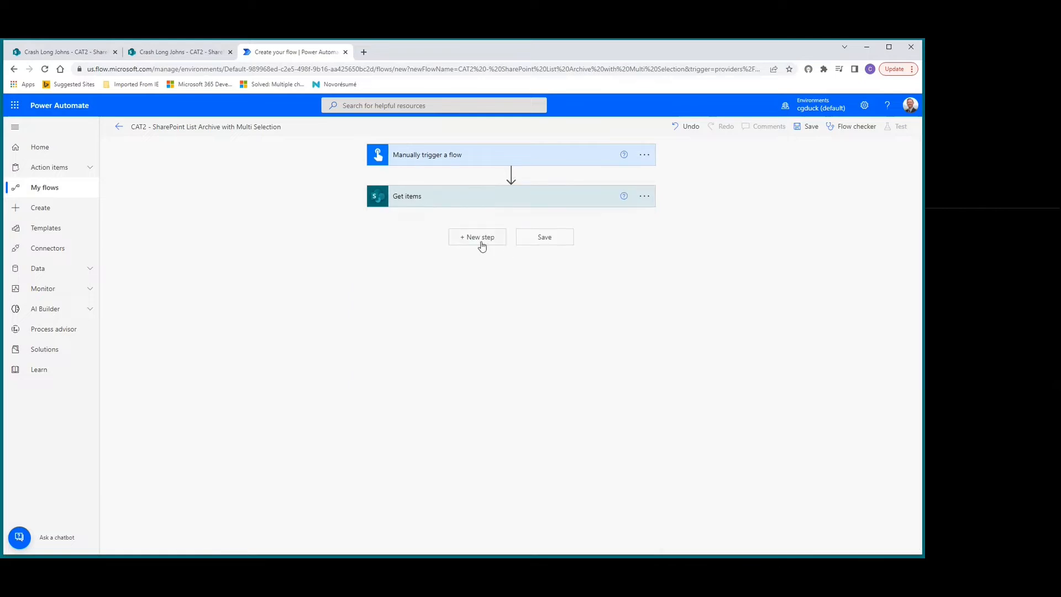
Add a Select action after Get items and use the Bike selection column as its source, wrapping it in a loop.
left_click(474, 239)
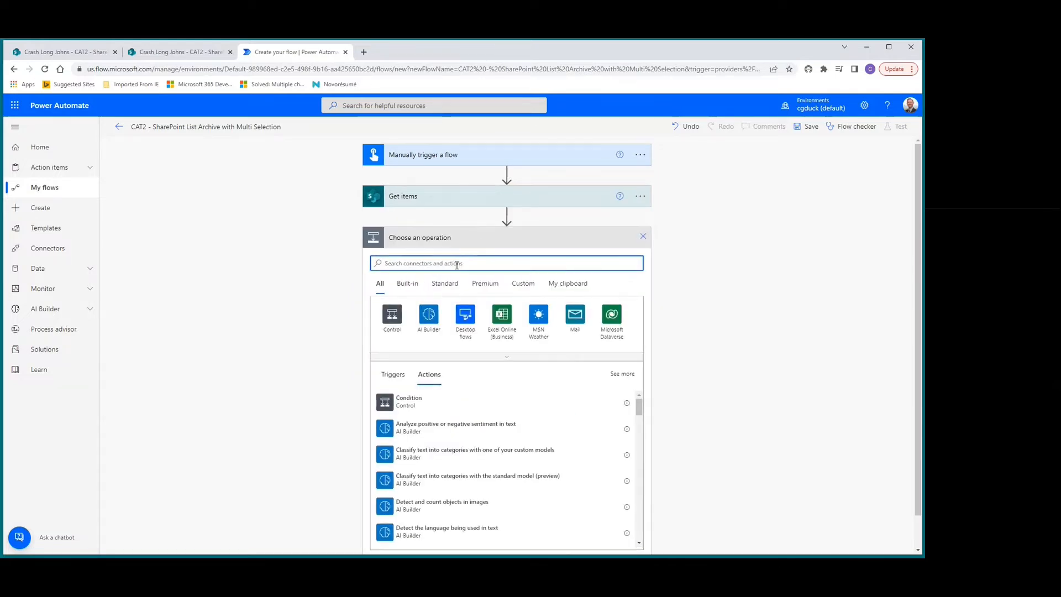
type("select")
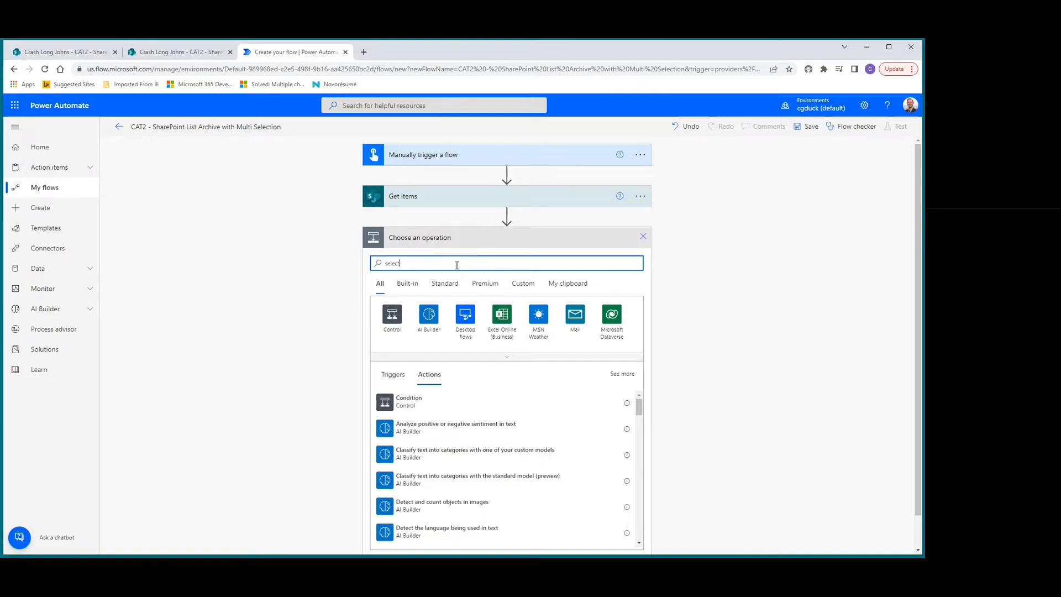
left_click(409, 406)
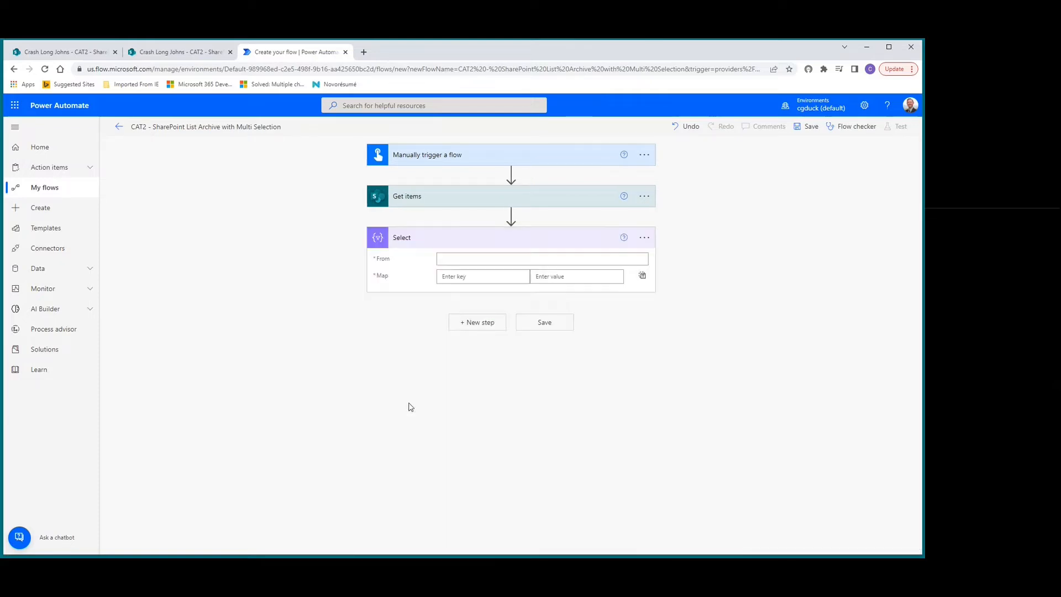
left_click(460, 260)
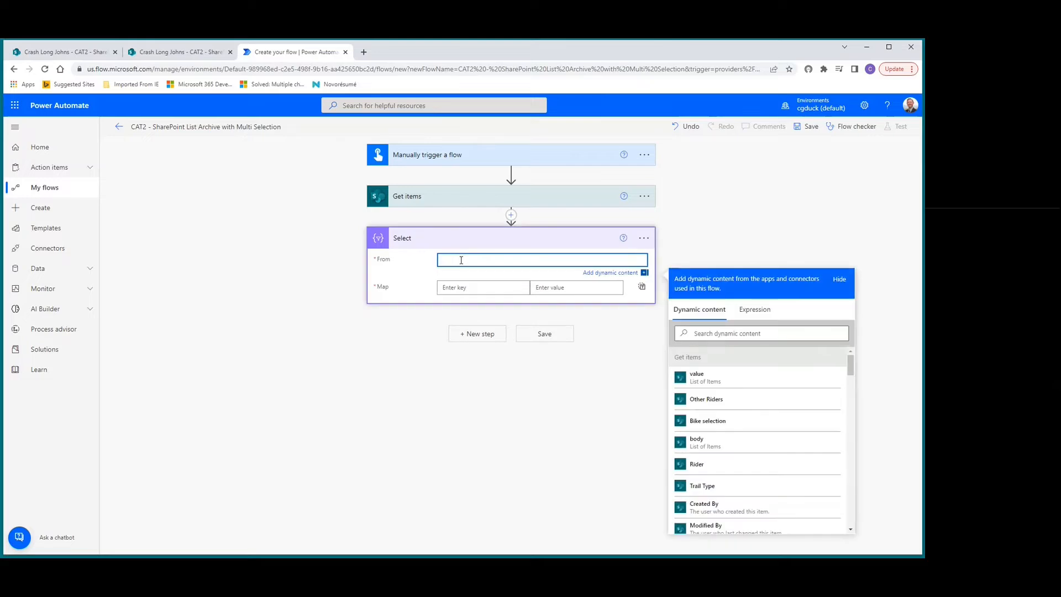
left_click(710, 334)
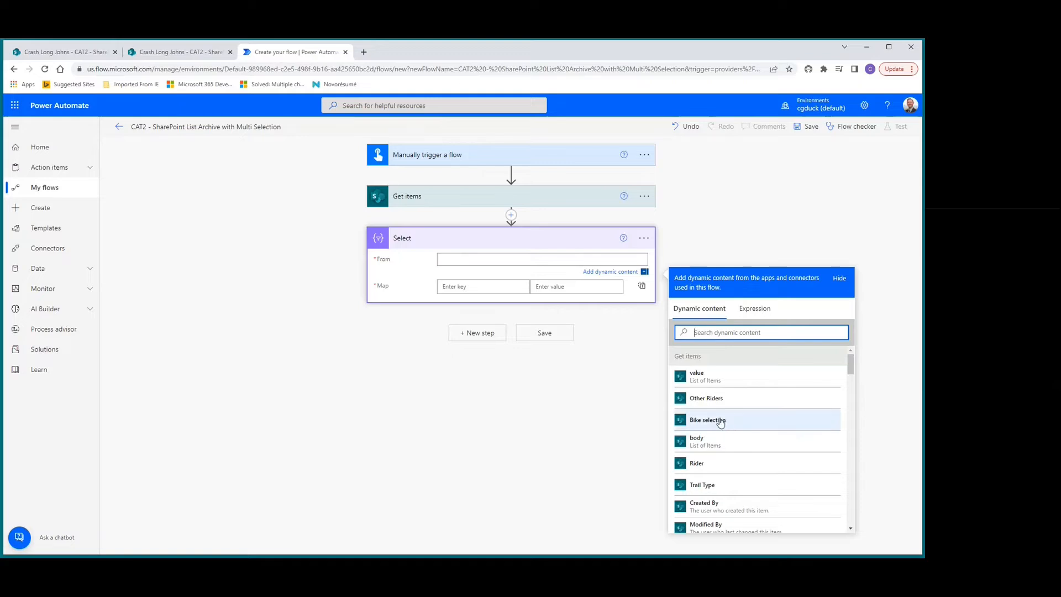
left_click(720, 421)
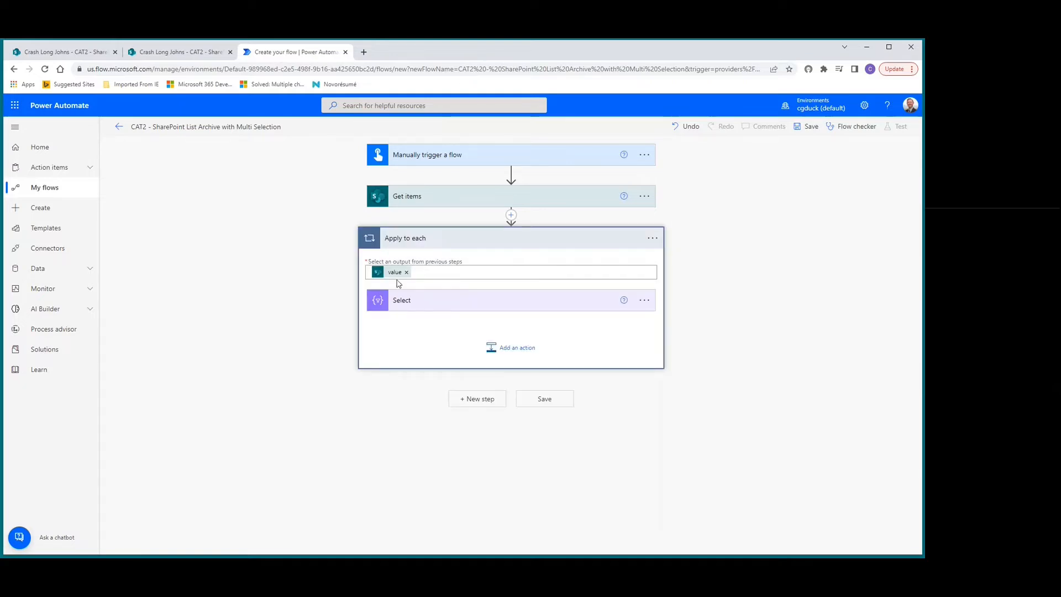
Expand the Select action inside the loop and enter Value as the first map key.
left_click(429, 306)
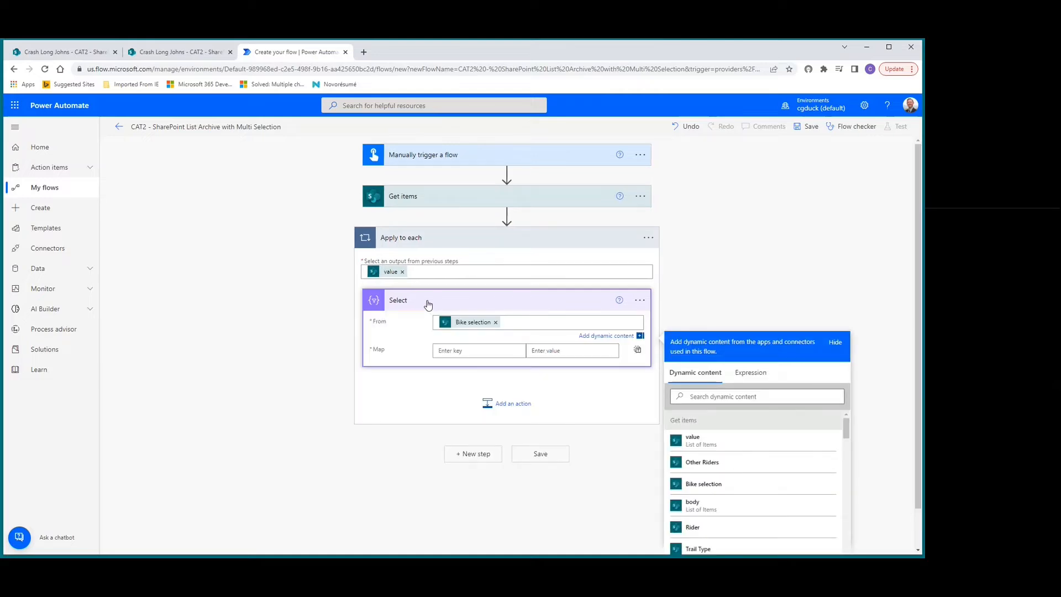
left_click(467, 350)
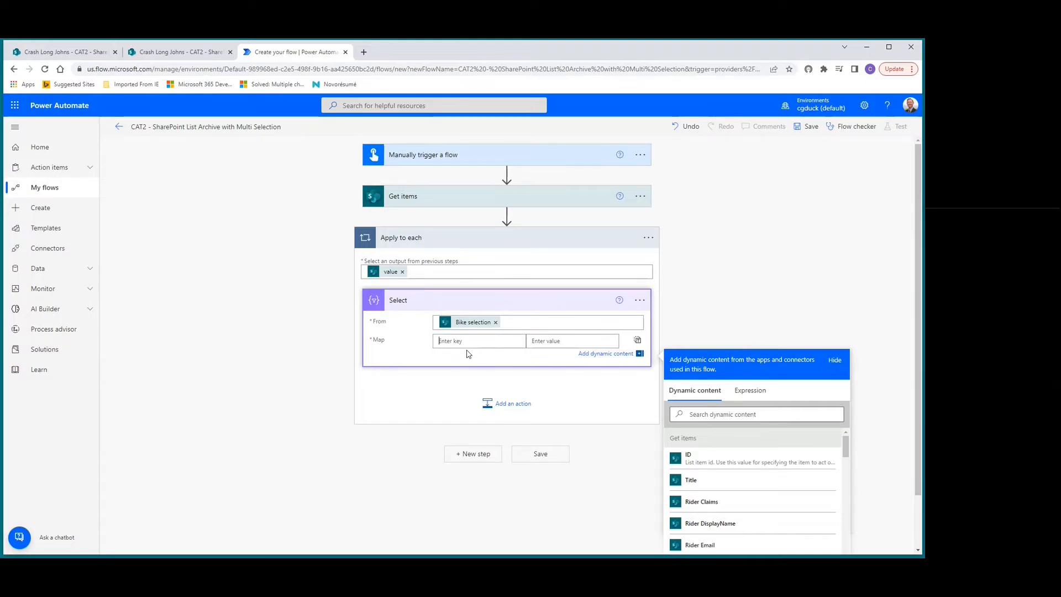
type("Value")
left_click(545, 342)
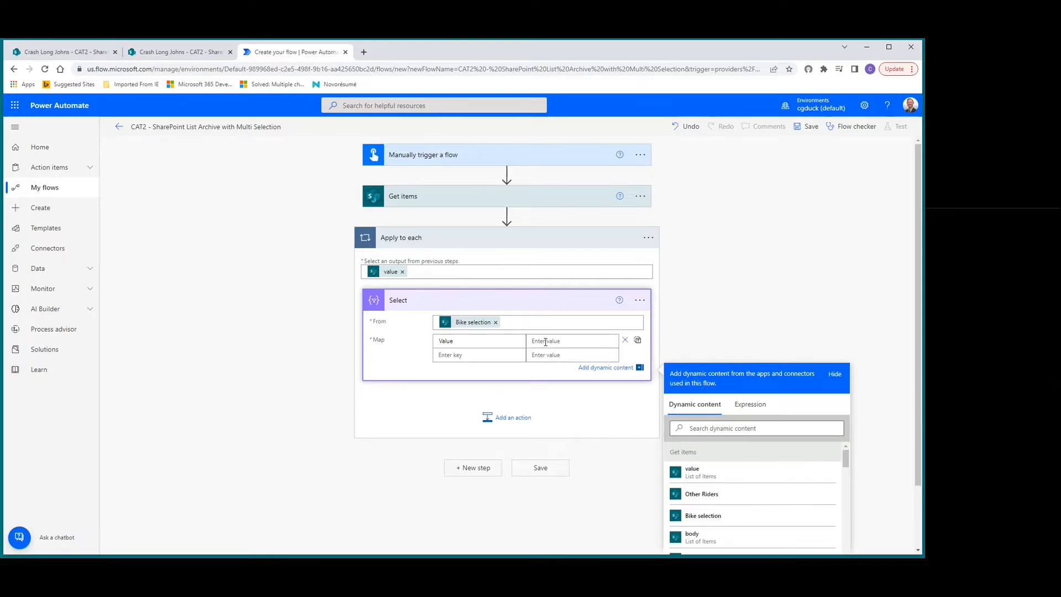
type("item")
key("BackSpace")
key("BackSpace")
key("BackSpace")
key("BackSpace")
Map the Value key to the expression item()?['Value'].
left_click(747, 406)
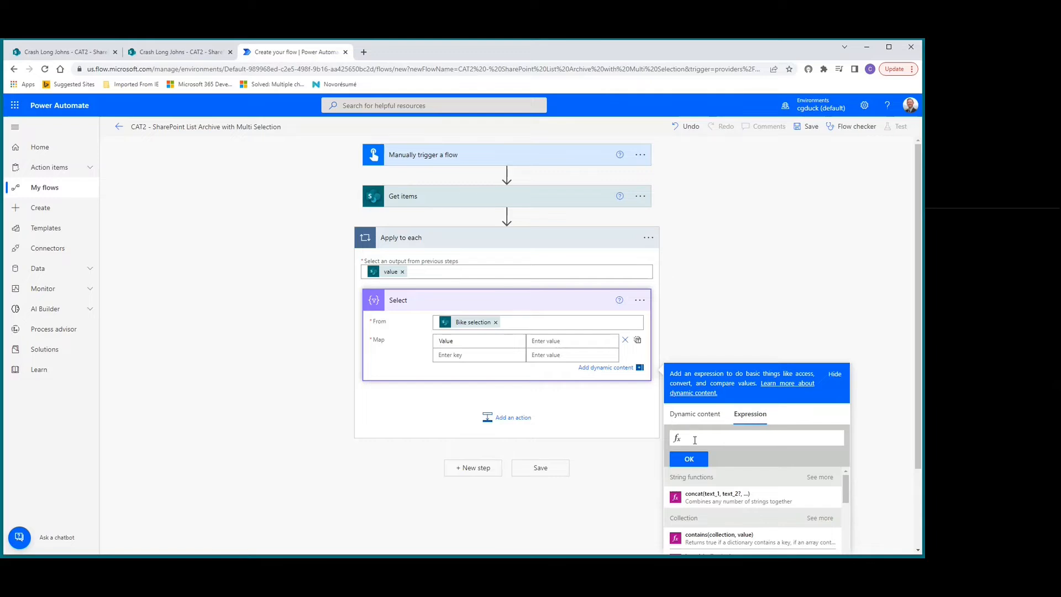
type("item")
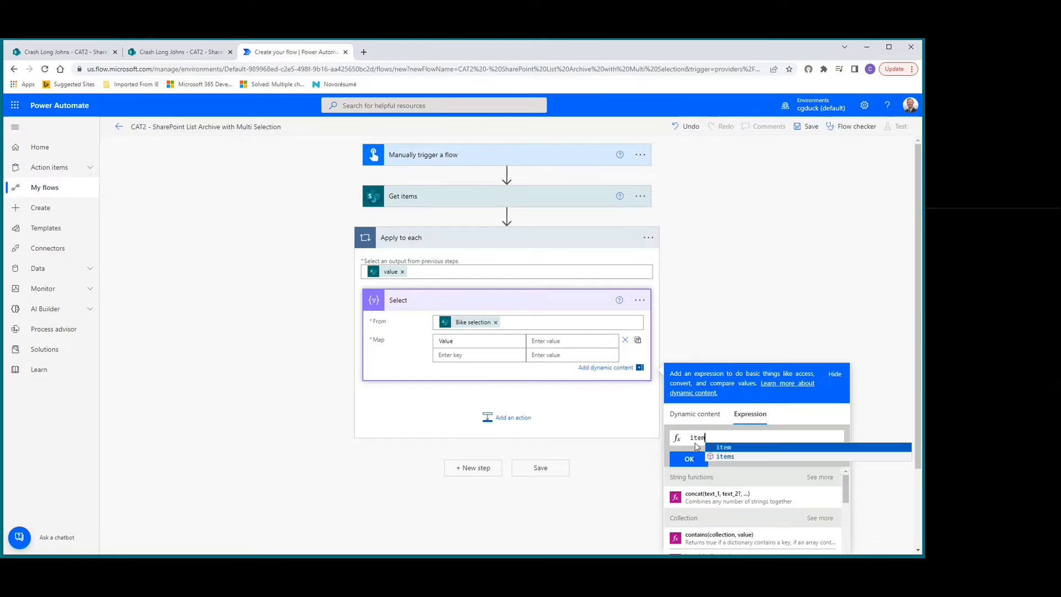
type("(")
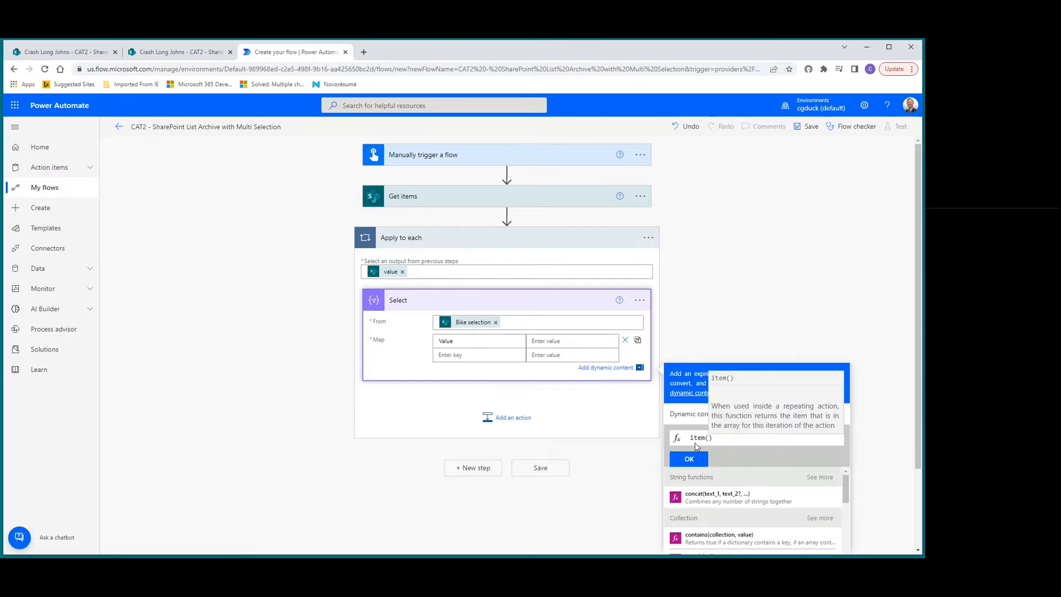
key("Right")
type("?")
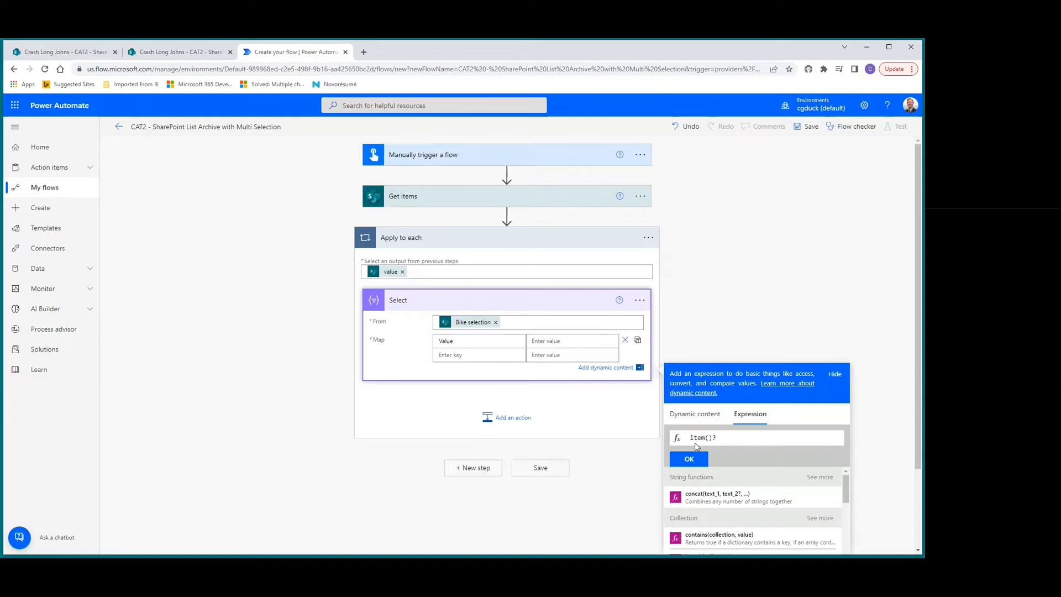
type("['Value")
left_click(694, 460)
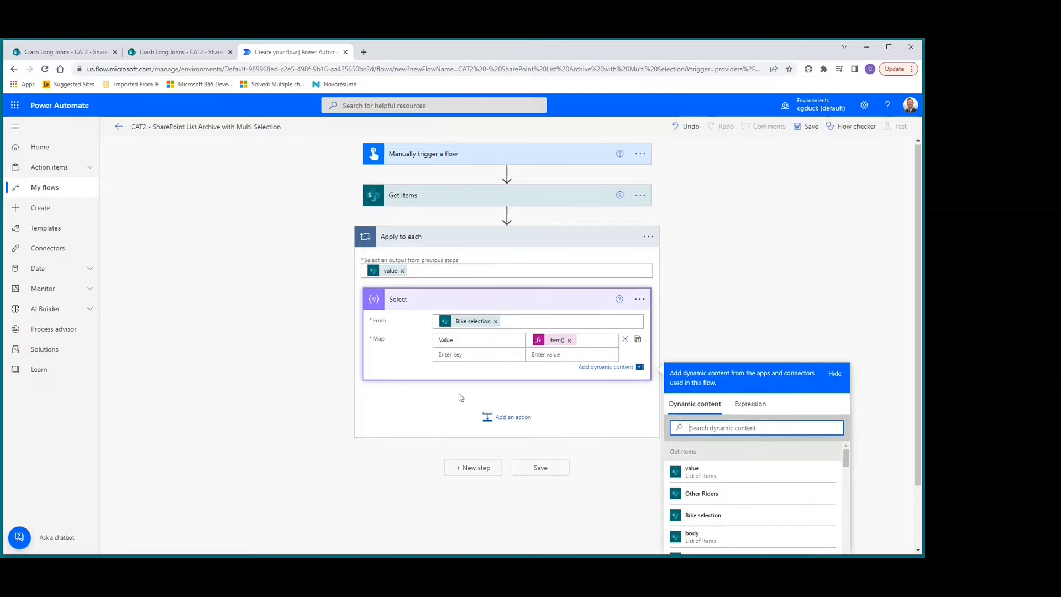
Add a second Select action inside the Apply to each loop and use the Other Riders column as its source.
scroll(459, 397, "down", 1)
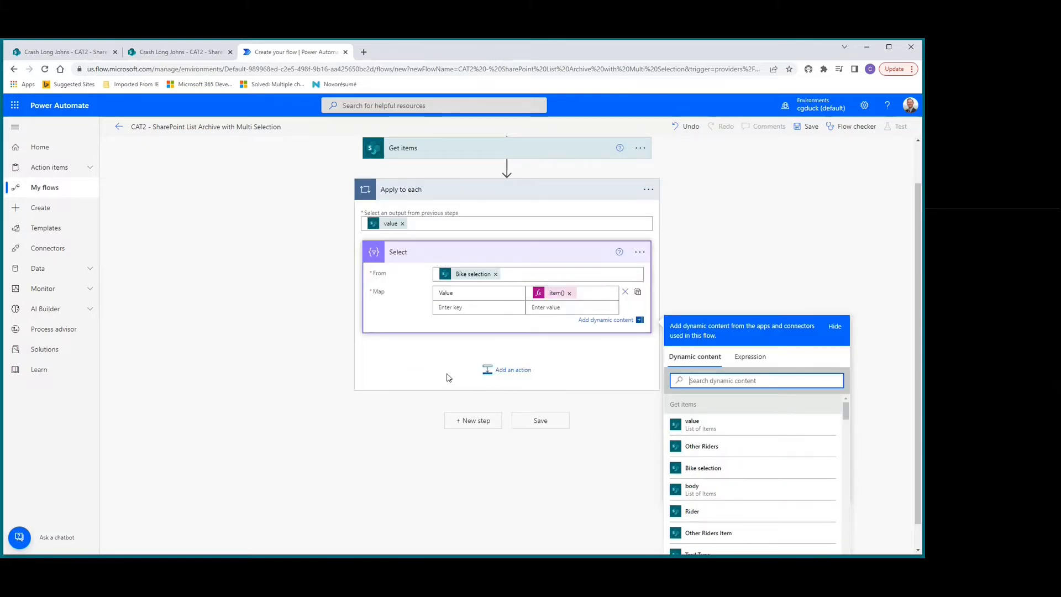
left_click(505, 377)
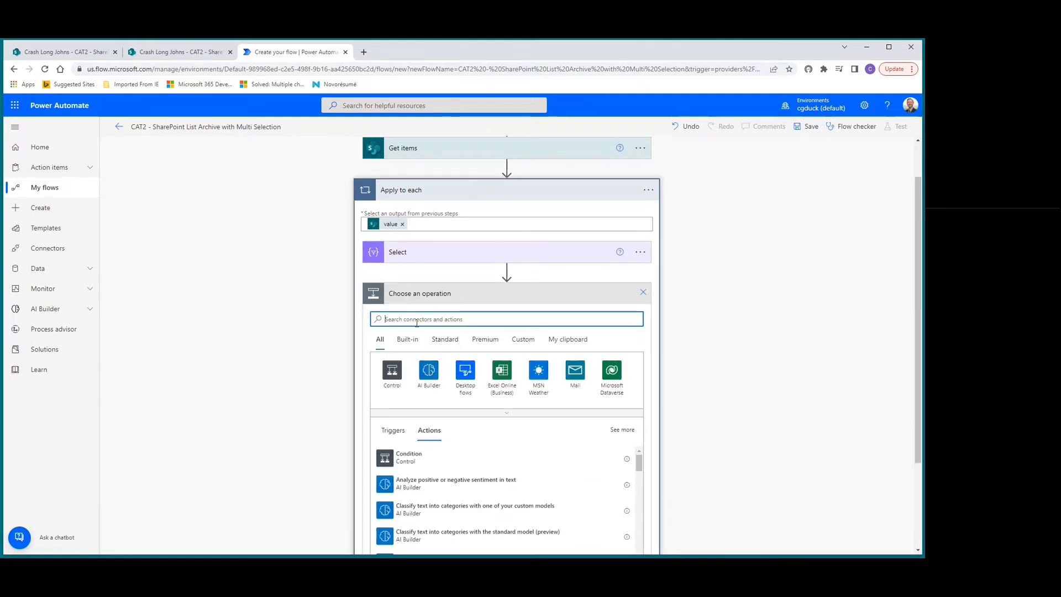
type("select")
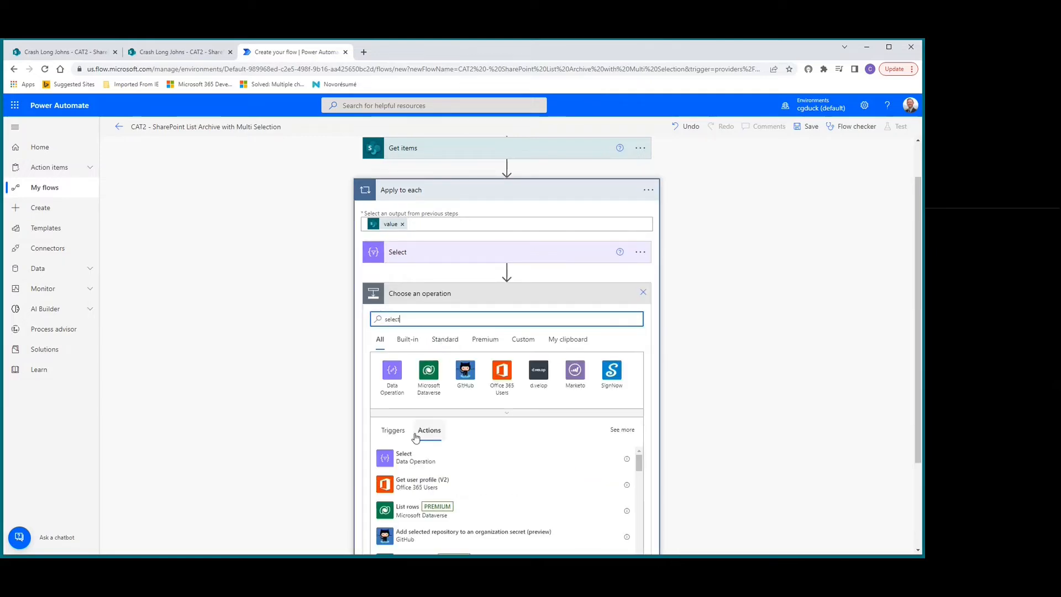
left_click(402, 458)
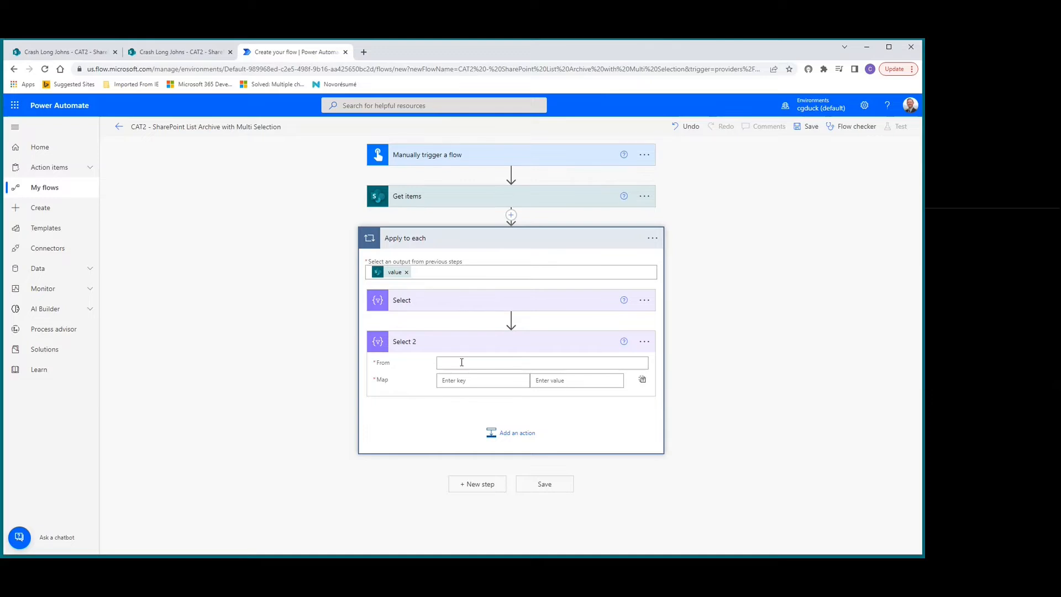
left_click(434, 362)
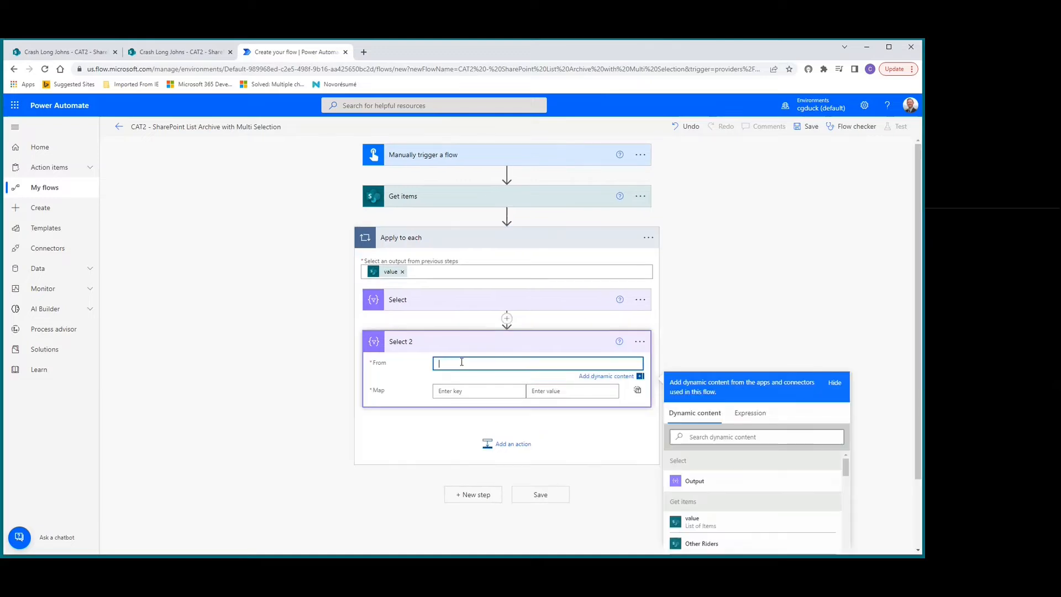
left_click(724, 436)
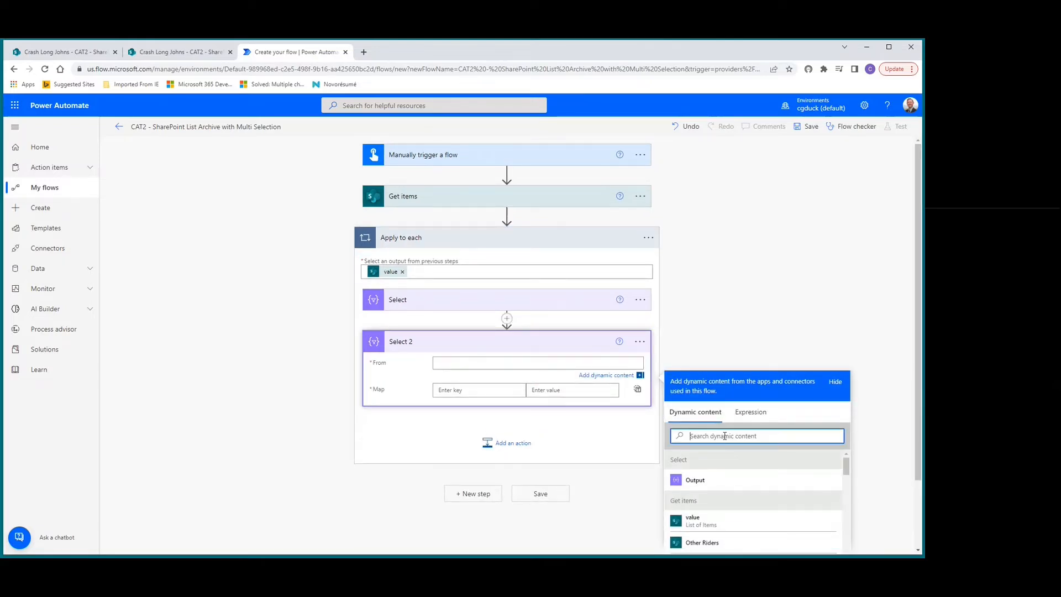
type("other")
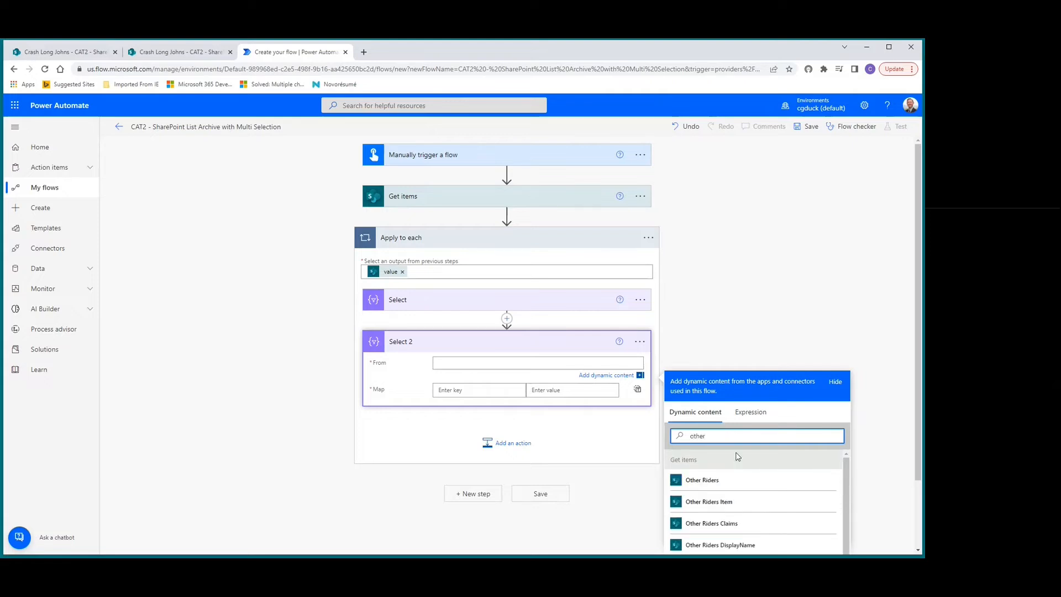
left_click(696, 481)
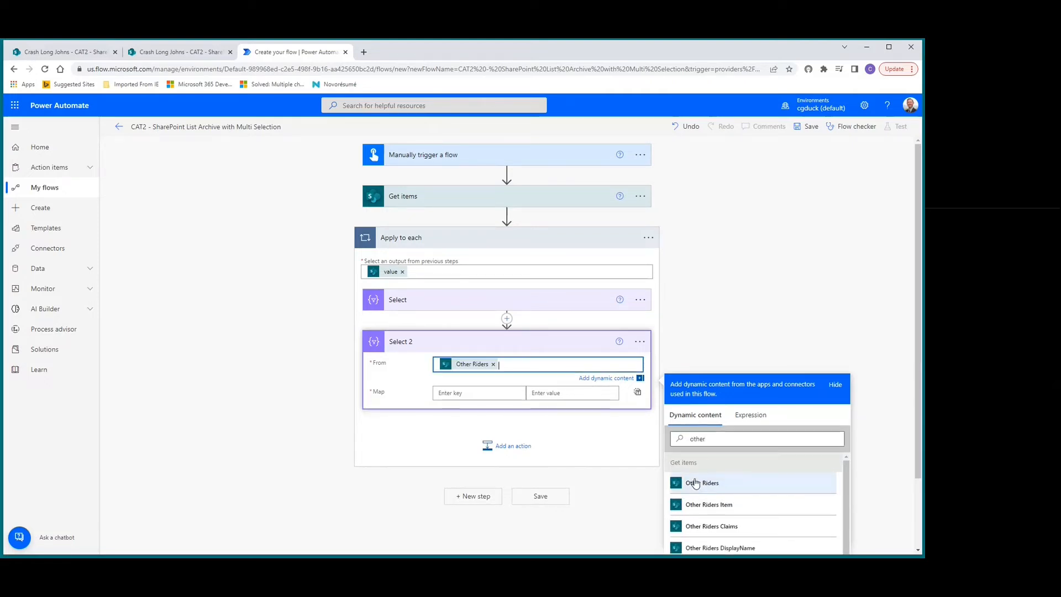
Enter Claims as the first map key of Select 2.
left_click(459, 393)
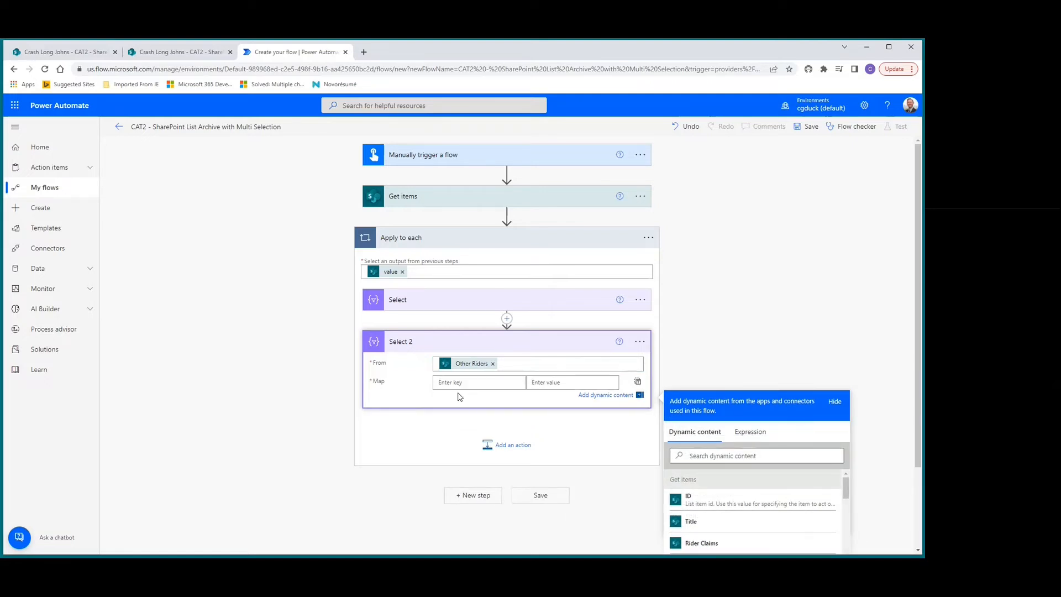
type("Claims")
Map the Claims key to the expression item()?['Email'].
left_click(564, 385)
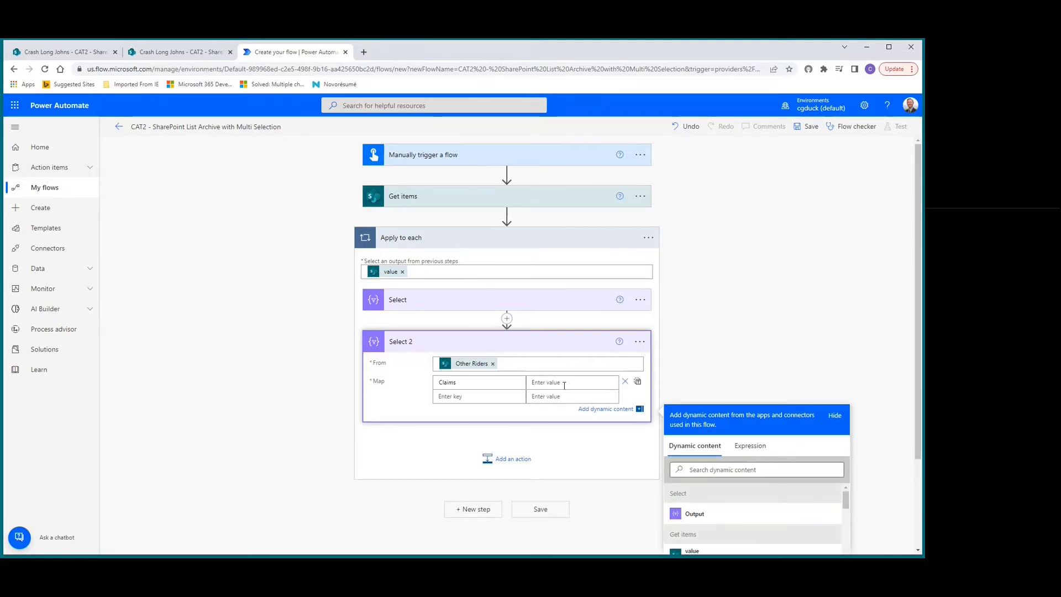
left_click(749, 445)
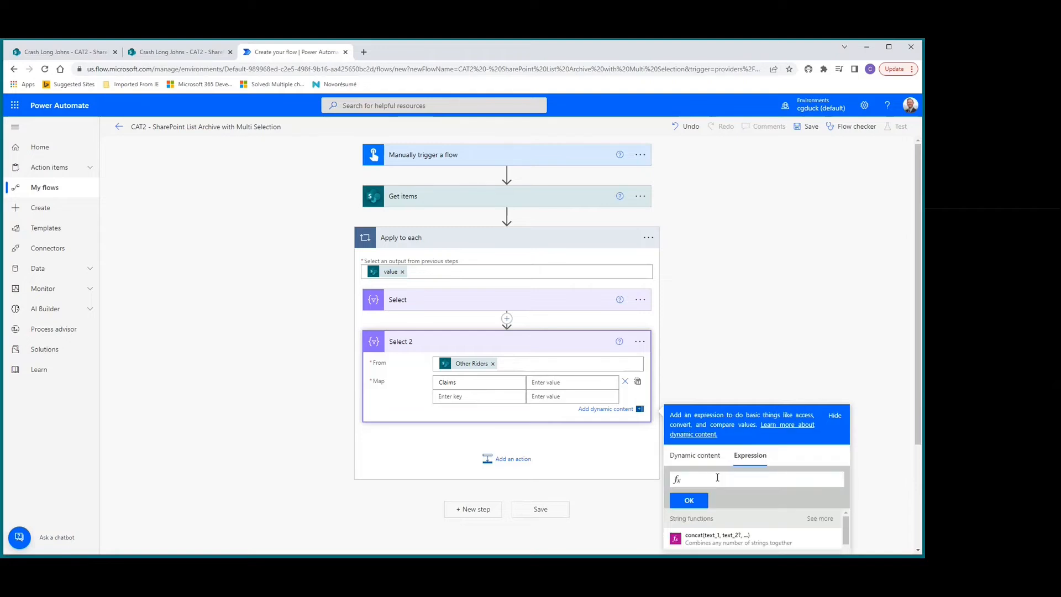
left_click(718, 478)
type("item")
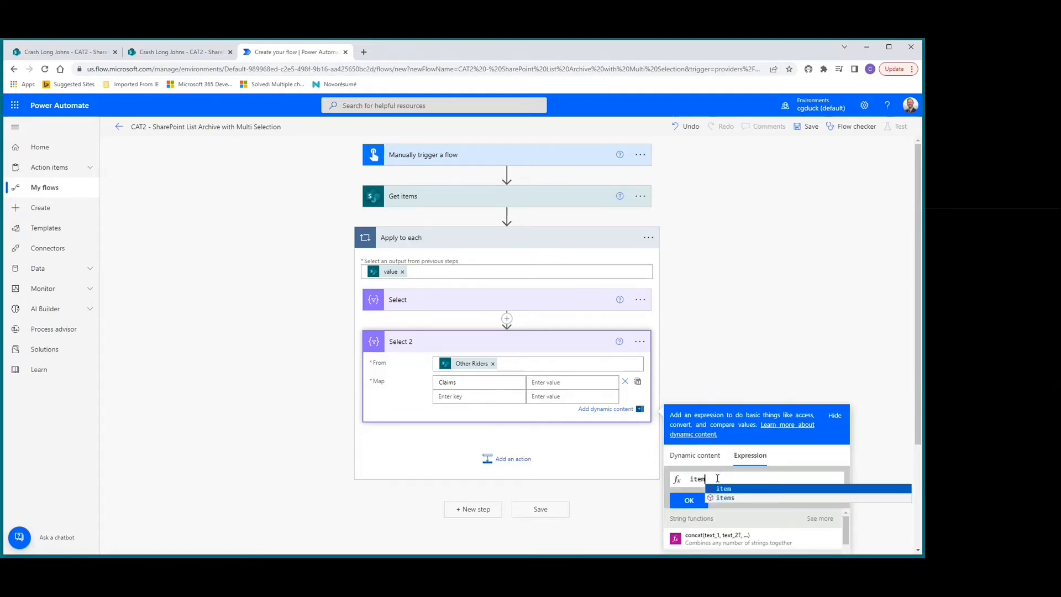
type("(")
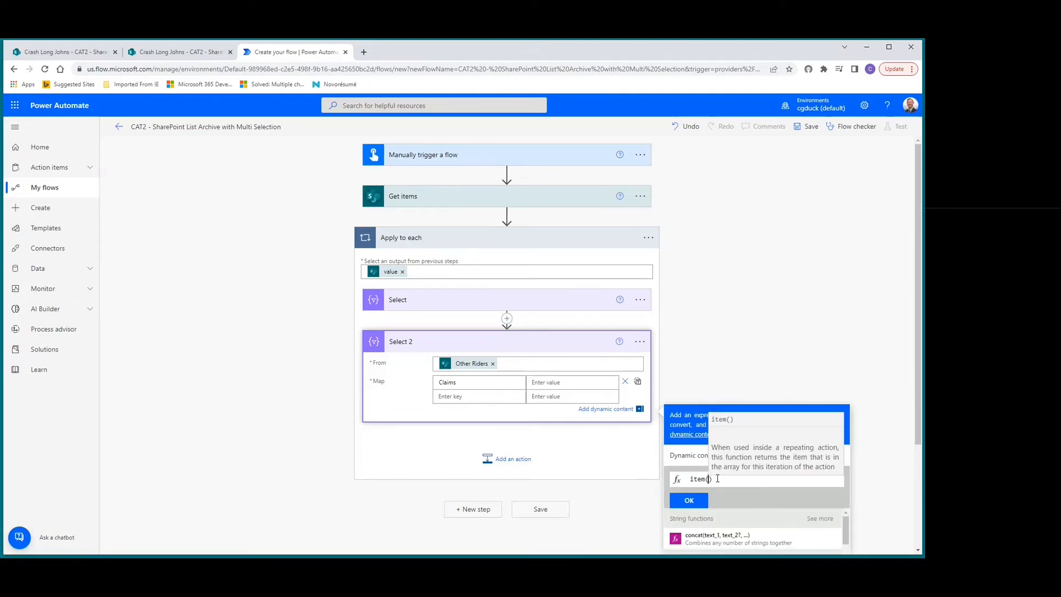
type(")")
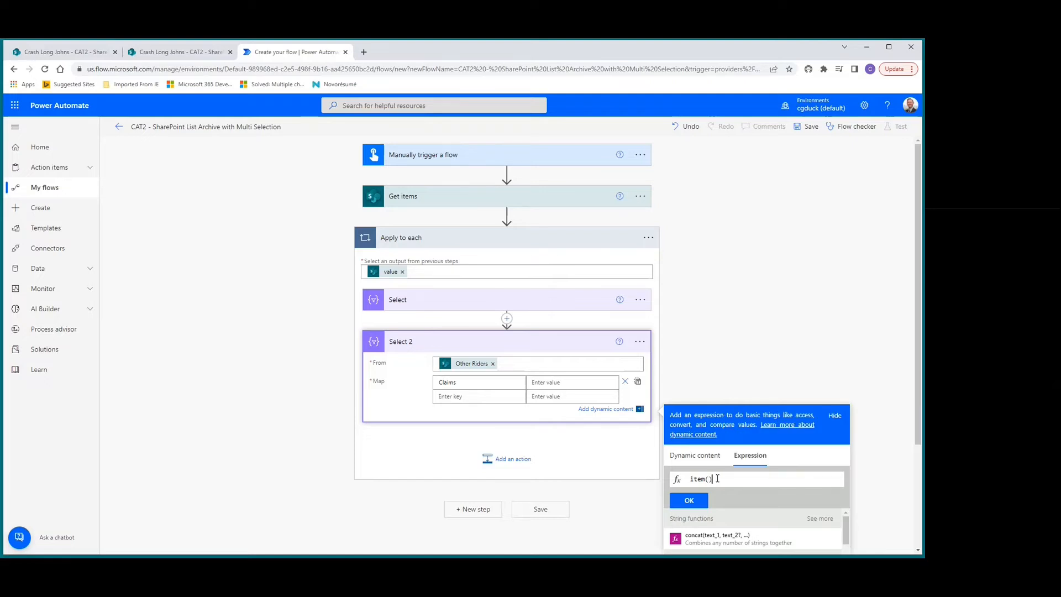
type("?[")
type("Email")
left_click(698, 499)
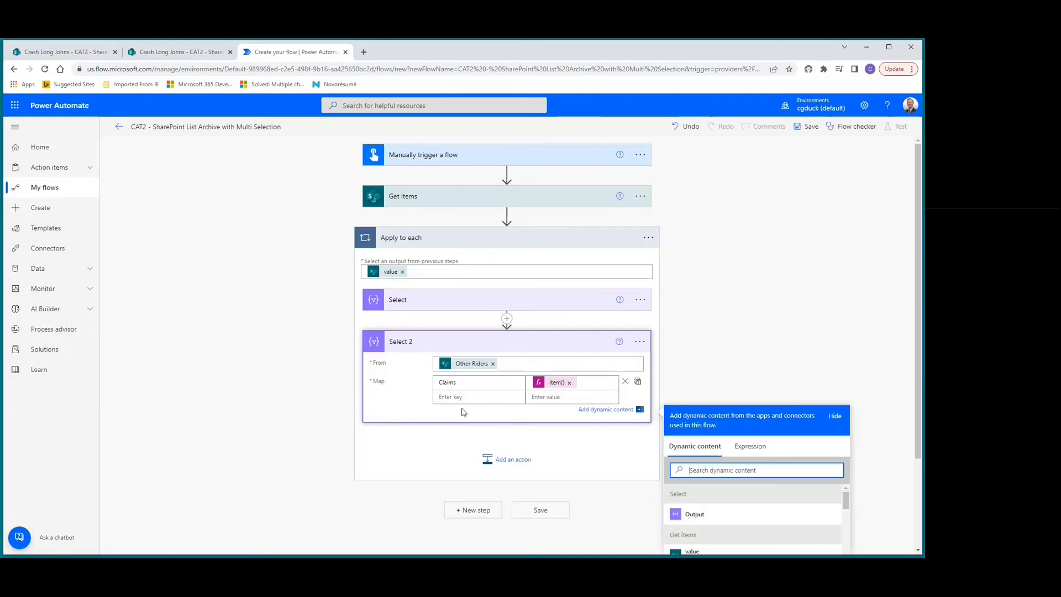
Add a SharePoint Create item action after Select 2 inside the Apply to each loop.
scroll(421, 381, "down", 2)
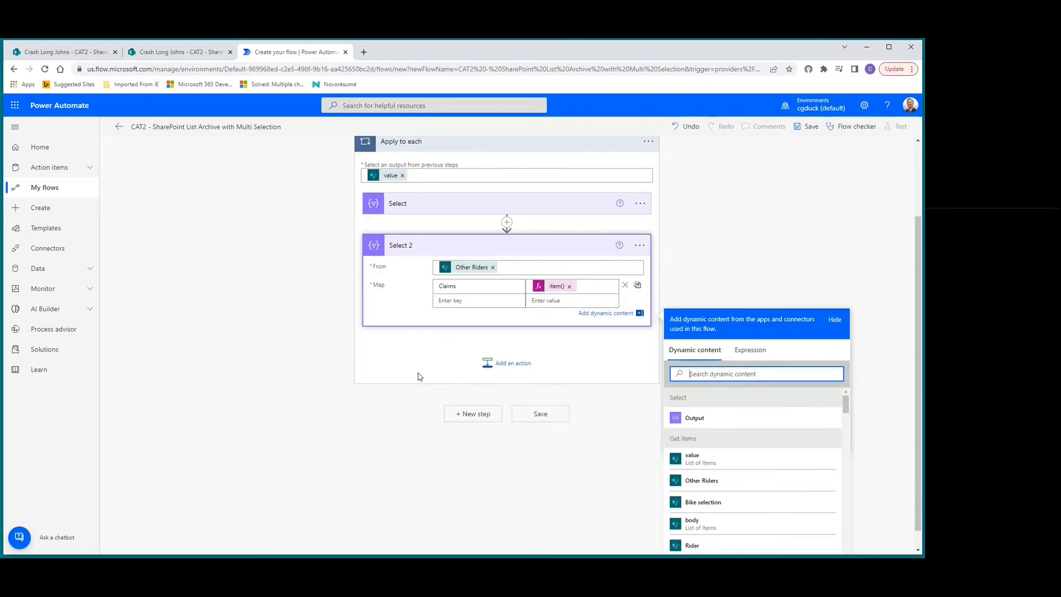
scroll(425, 373, "up", 1)
scroll(426, 371, "down", 1)
left_click(504, 366)
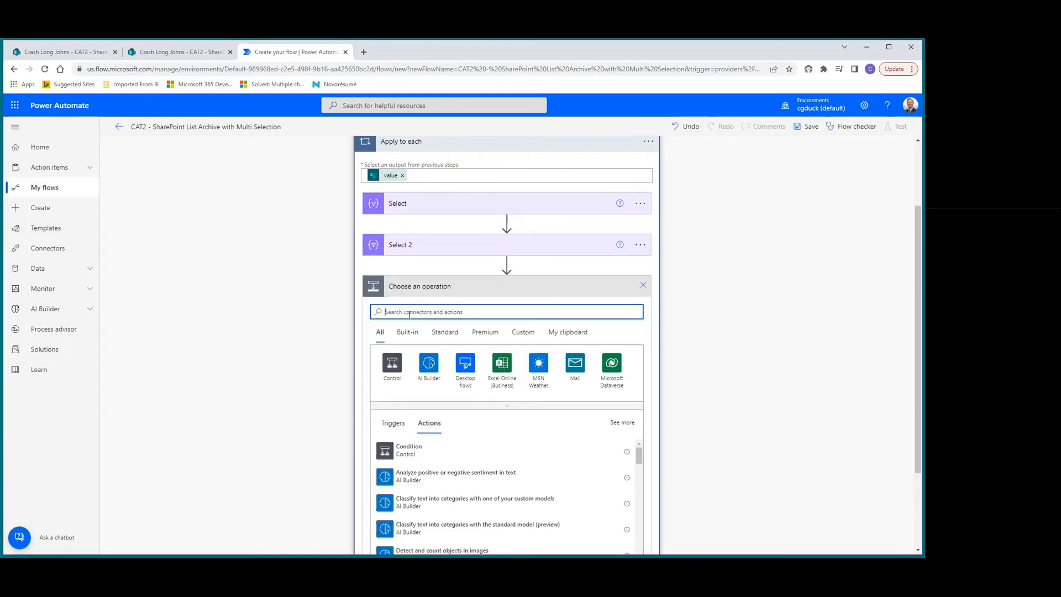
type("create item")
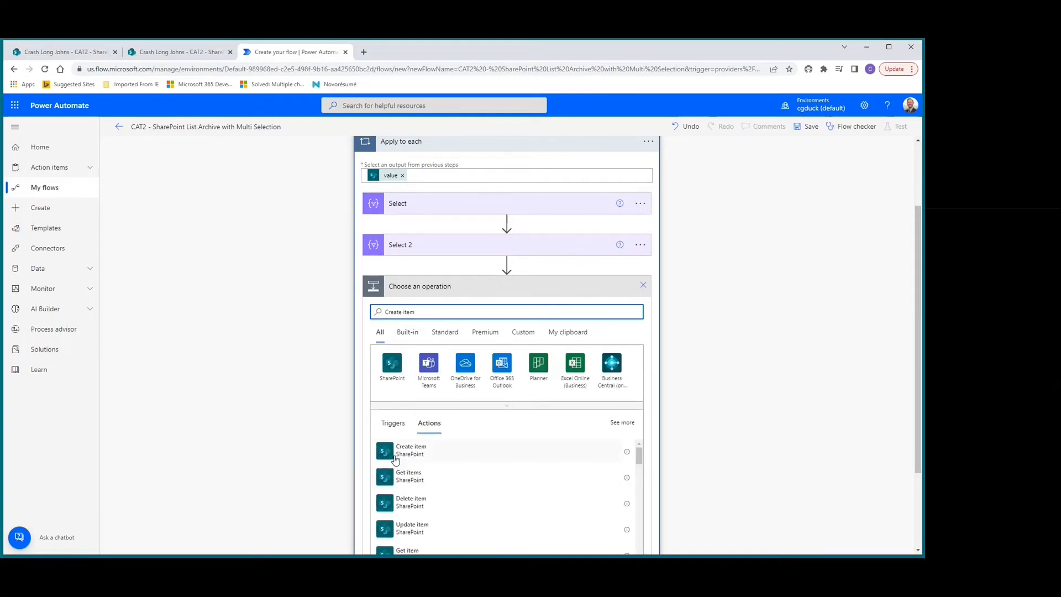
left_click(395, 453)
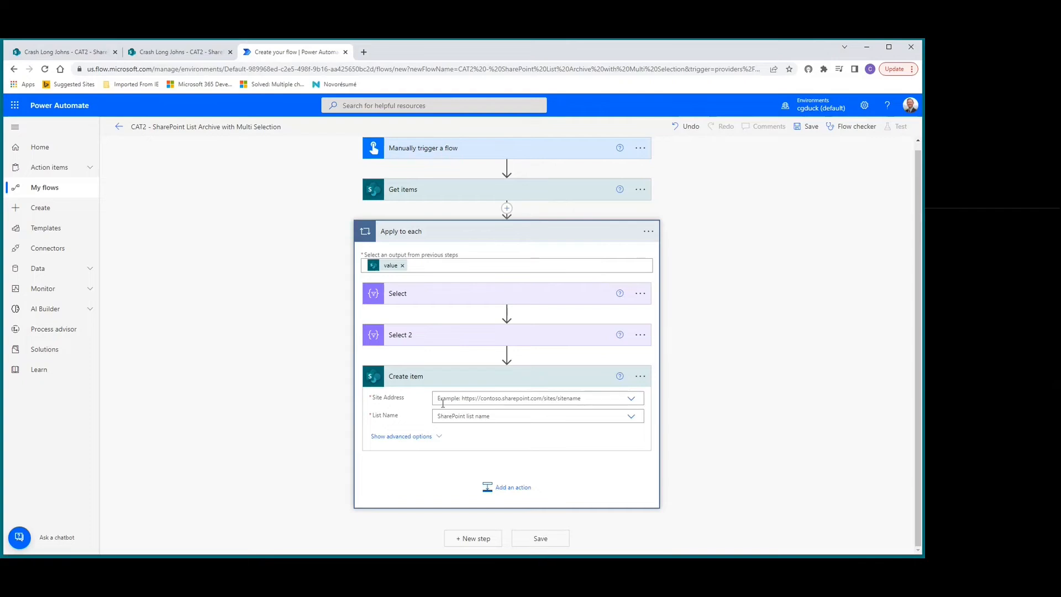
Point the Create item action at the Crash Long Johns site and the CAT2 - SharePoint List Archive Copied list.
left_click(632, 399)
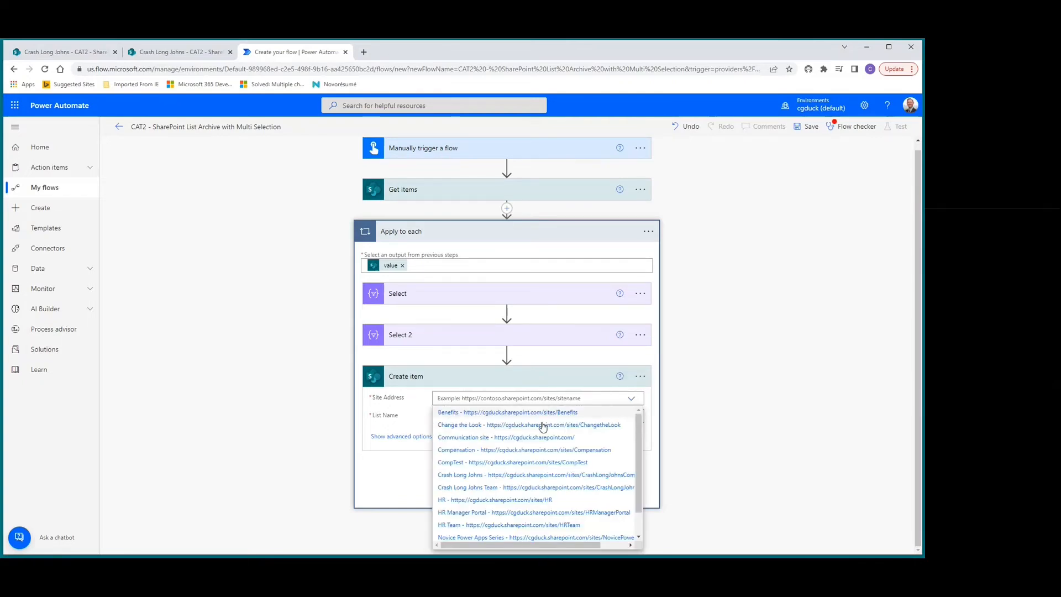
left_click(470, 475)
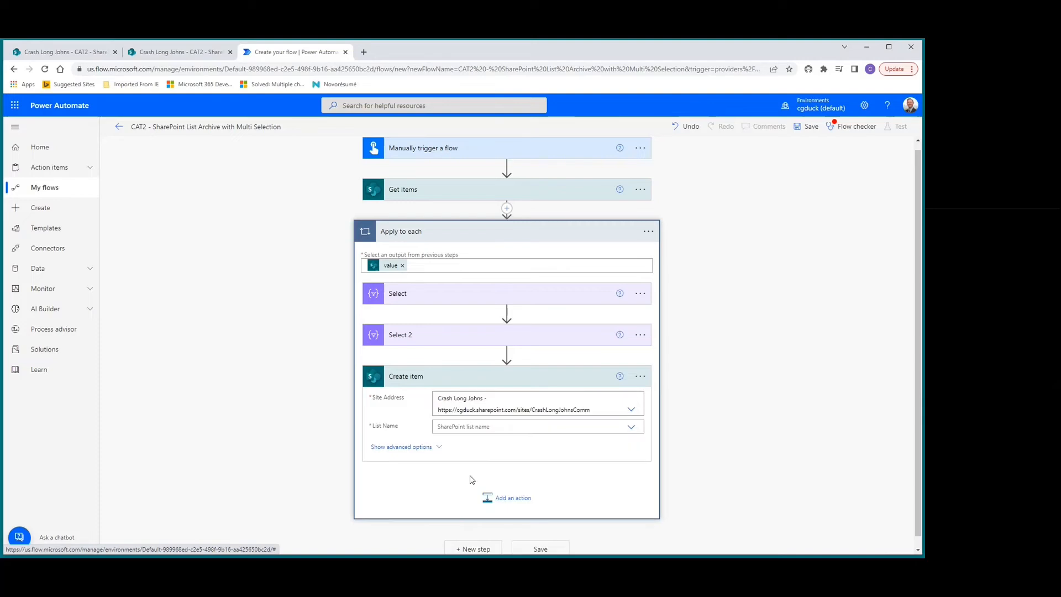
left_click(633, 429)
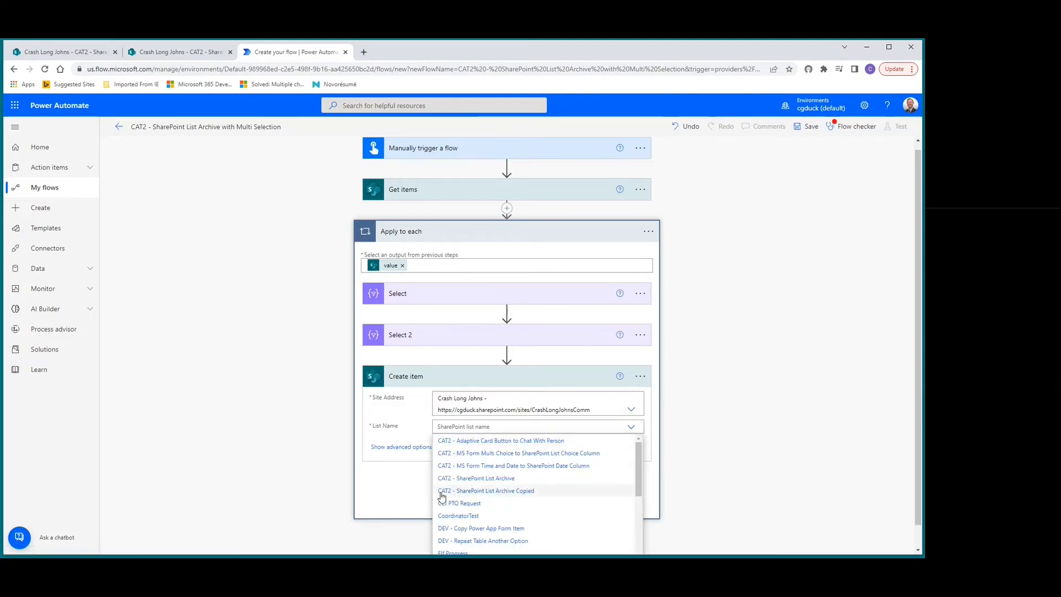
left_click(478, 492)
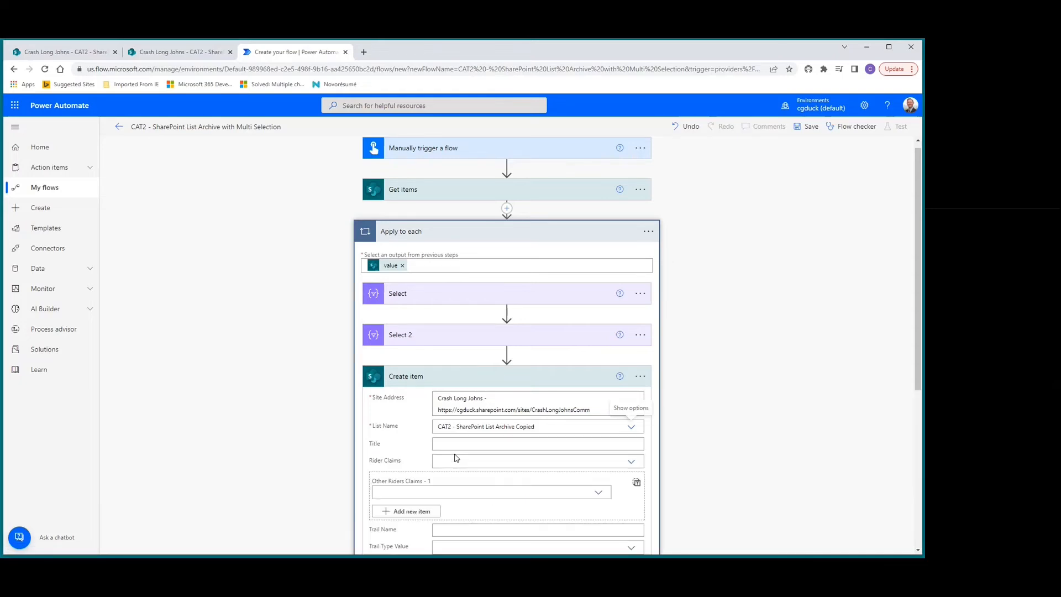
Set Rider Claims in Create item to a custom value using the Rider DisplayName dynamic content from Get items.
scroll(458, 447, "down", 2)
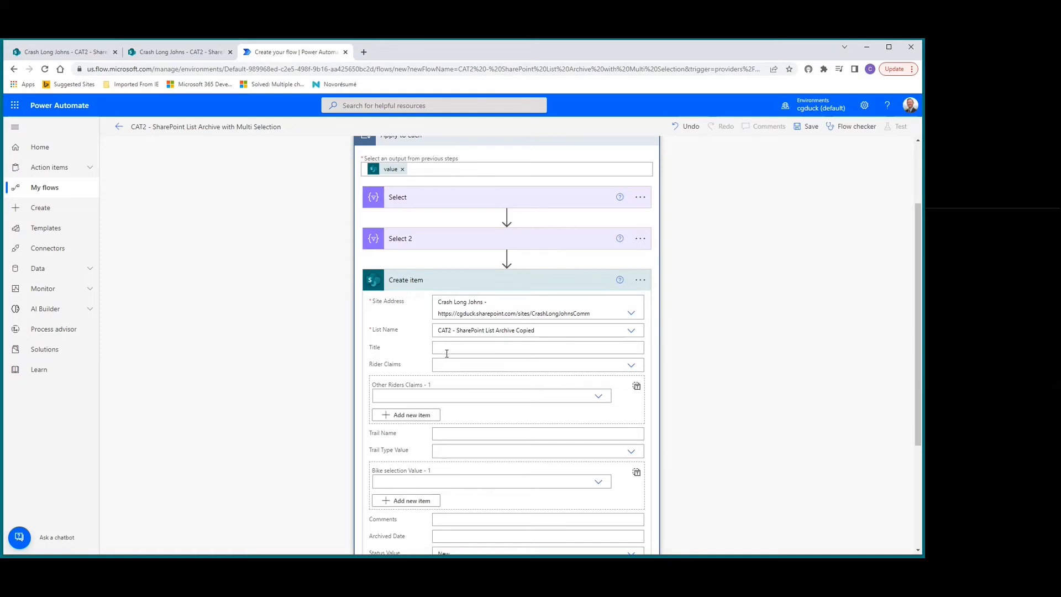
left_click(474, 366)
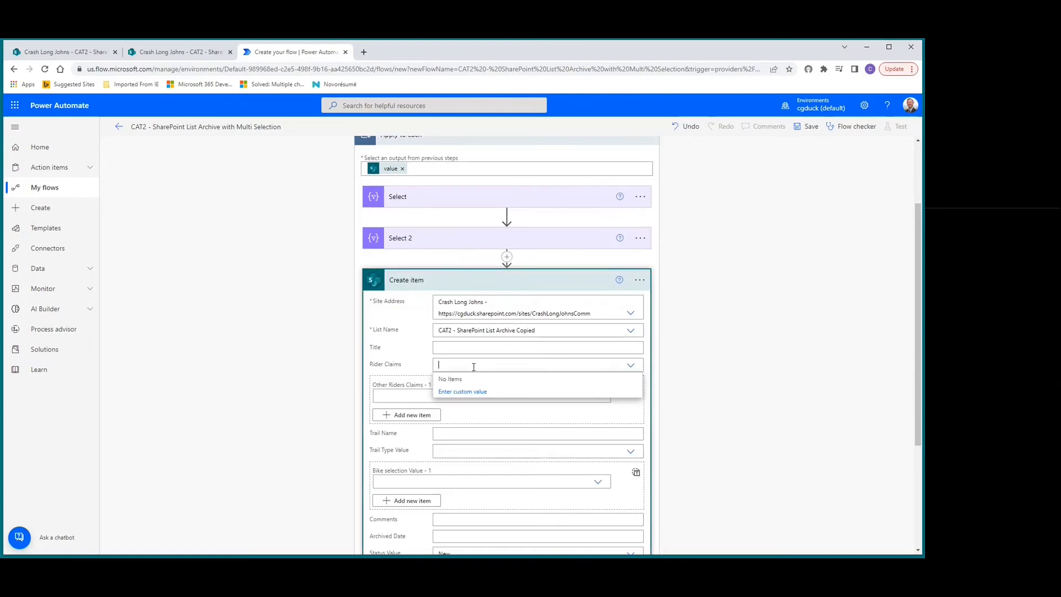
left_click(458, 394)
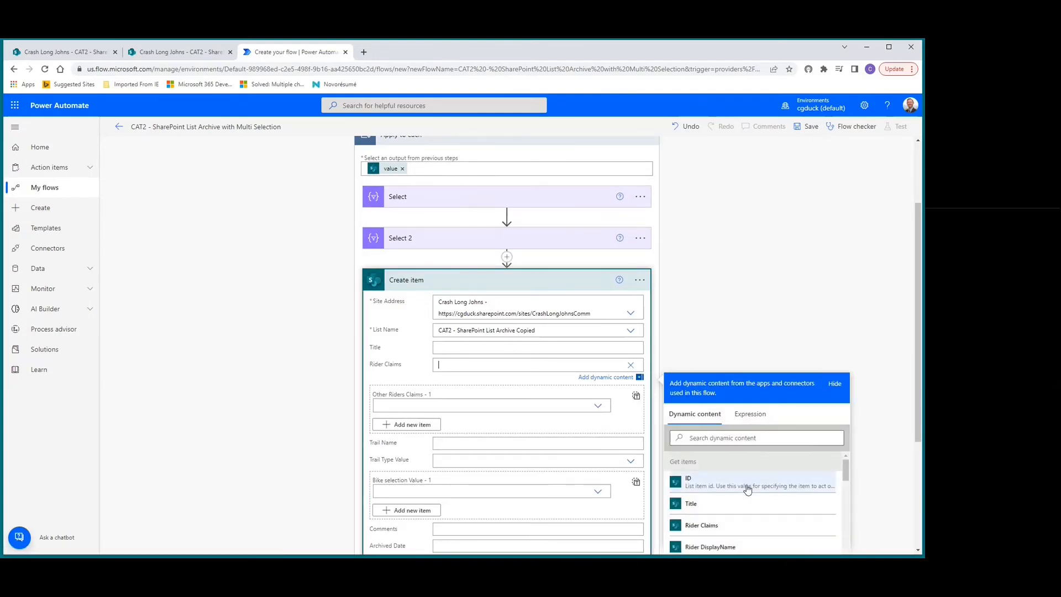
scroll(748, 489, "down", 1)
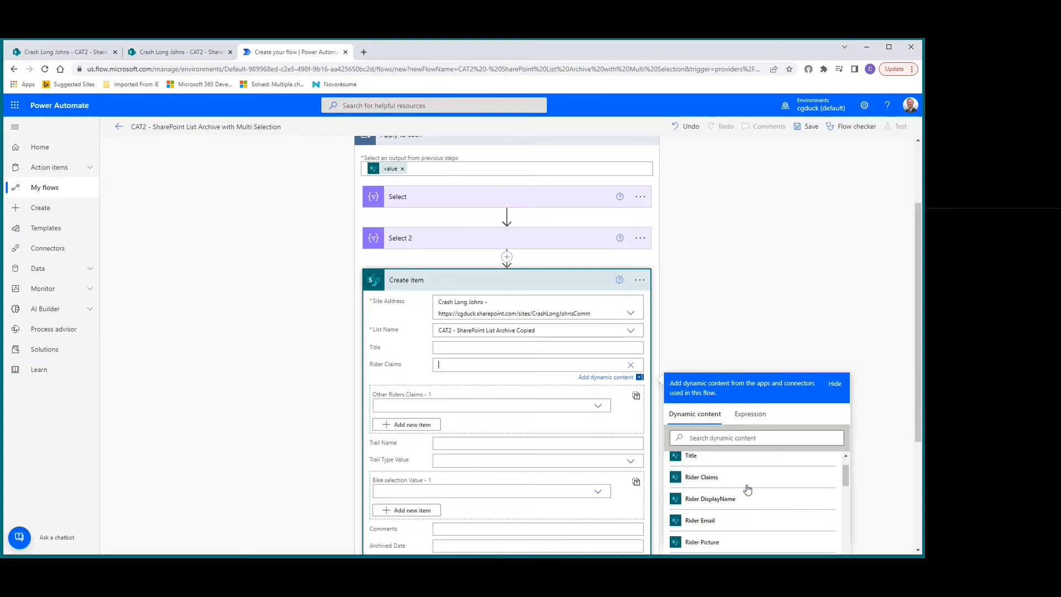
left_click(709, 499)
Switch Other Riders in Create item to entire-array input and fill it with the Output of Select 2.
scroll(456, 344, "down", 1)
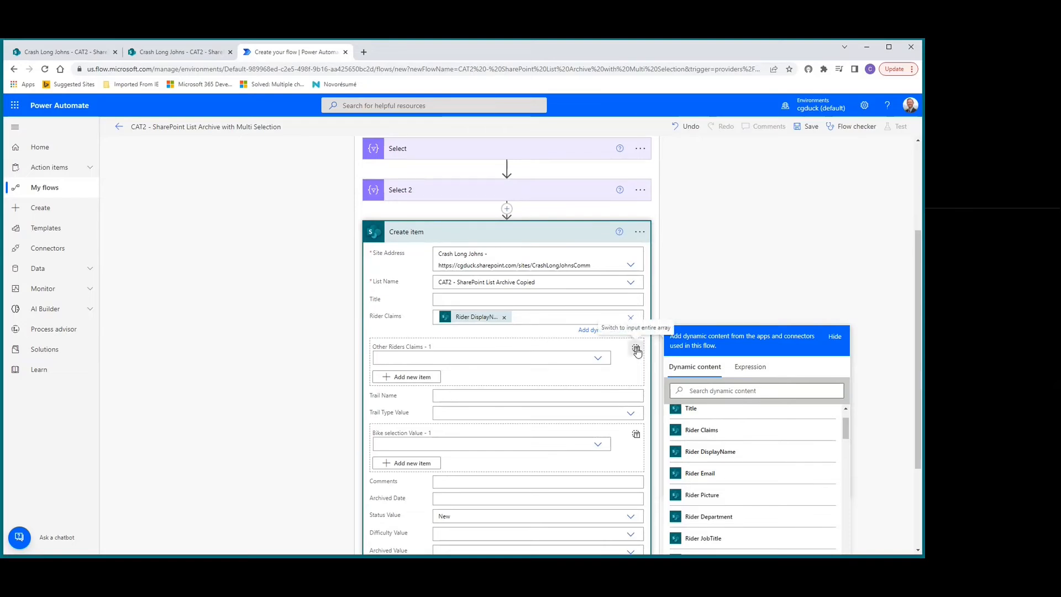
left_click(636, 351)
left_click(462, 337)
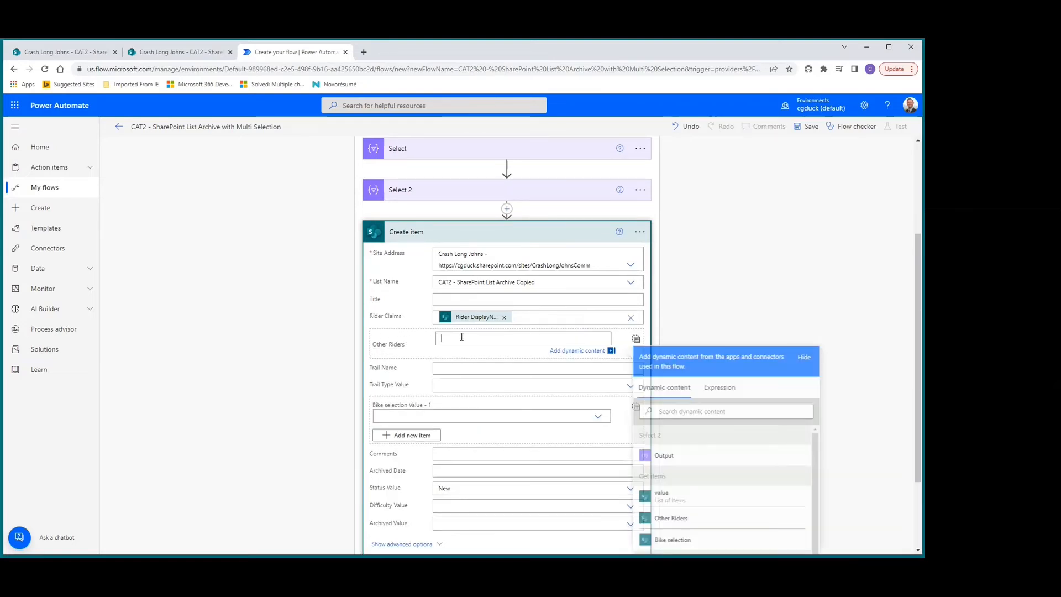
left_click(666, 455)
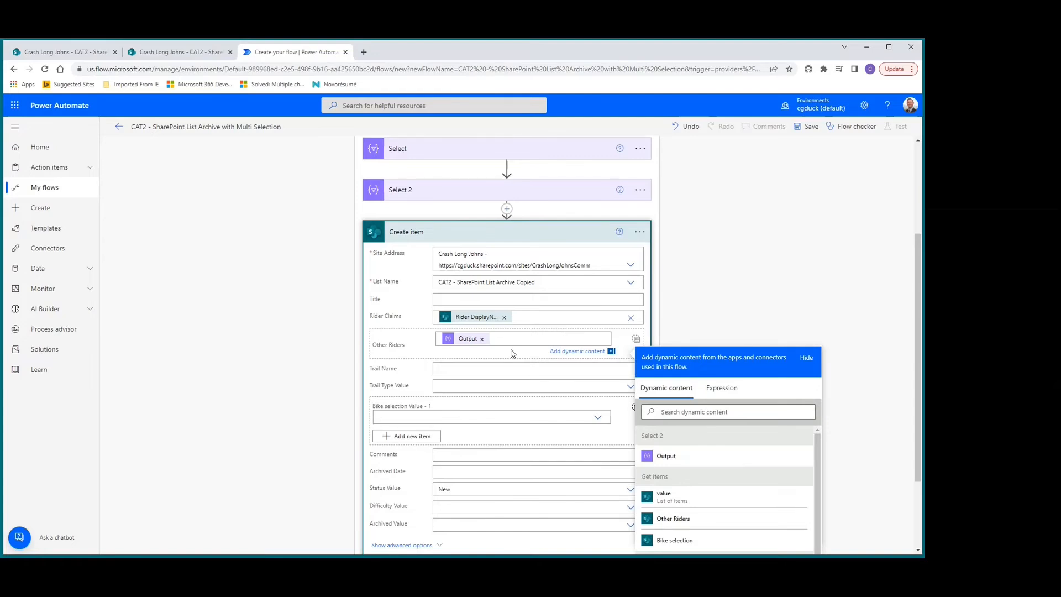
Rename the Select 2 action as Select - Multi People.
left_click(641, 192)
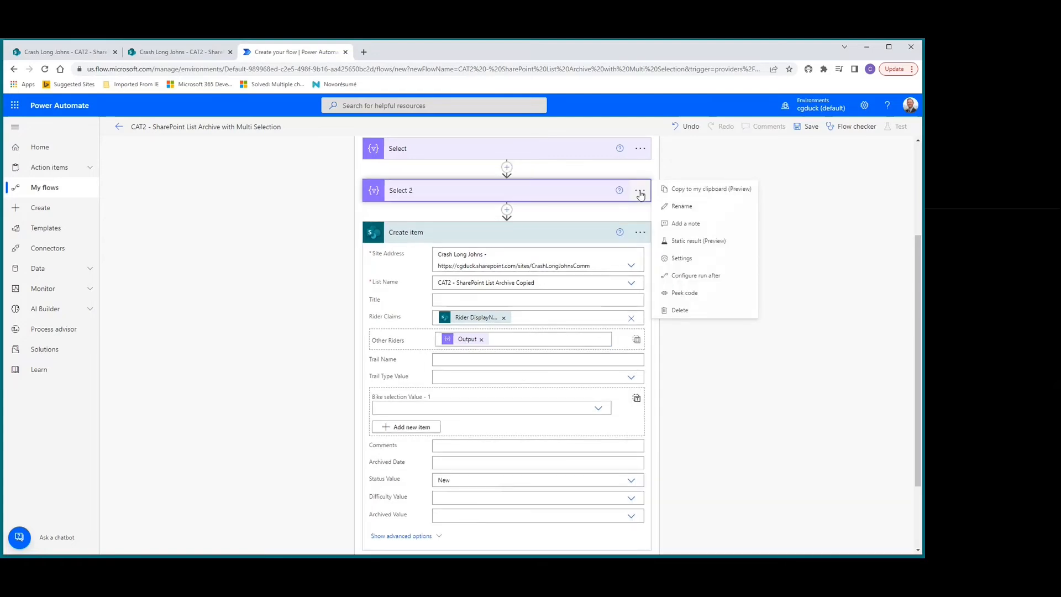
left_click(676, 208)
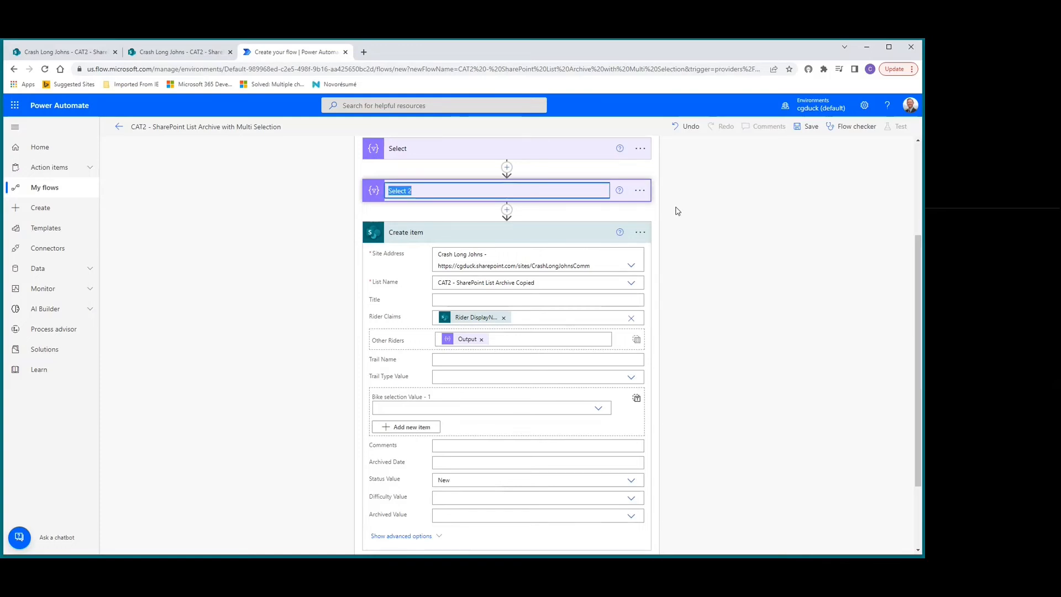
key("End")
key("BackSpace")
key("BackSpace")
Rename the first Select action, which uses Bike selection as its source, as Select - Multi Choice.
left_click(601, 150)
left_click(640, 149)
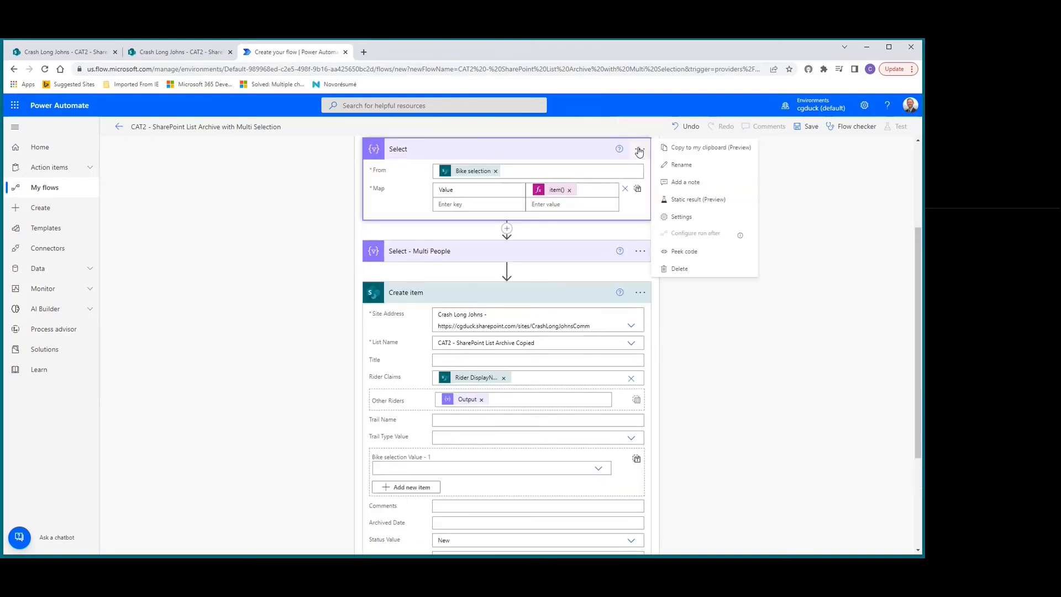
left_click(682, 164)
key("End")
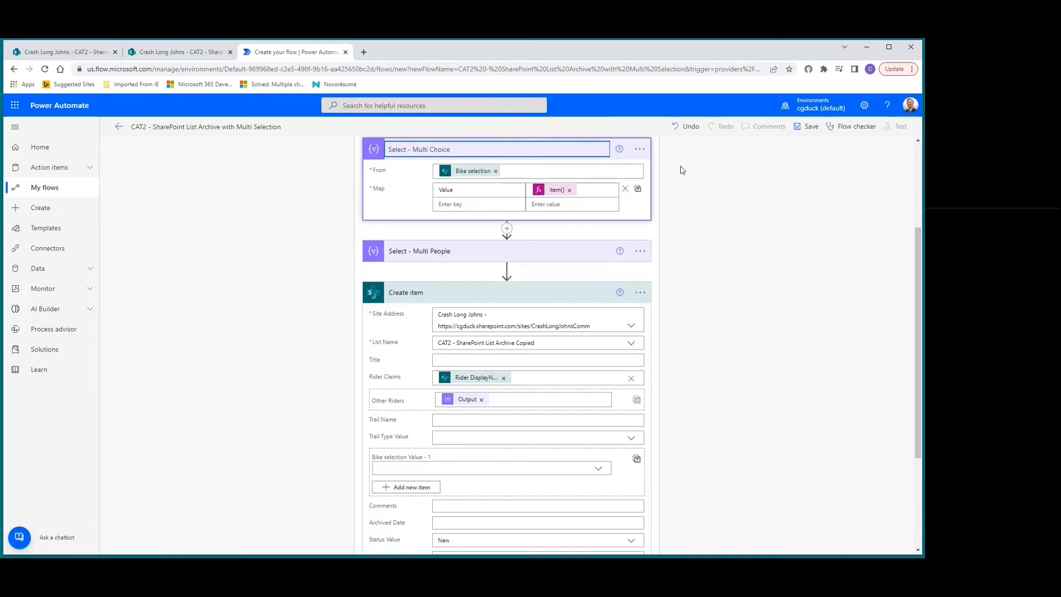
left_click(681, 171)
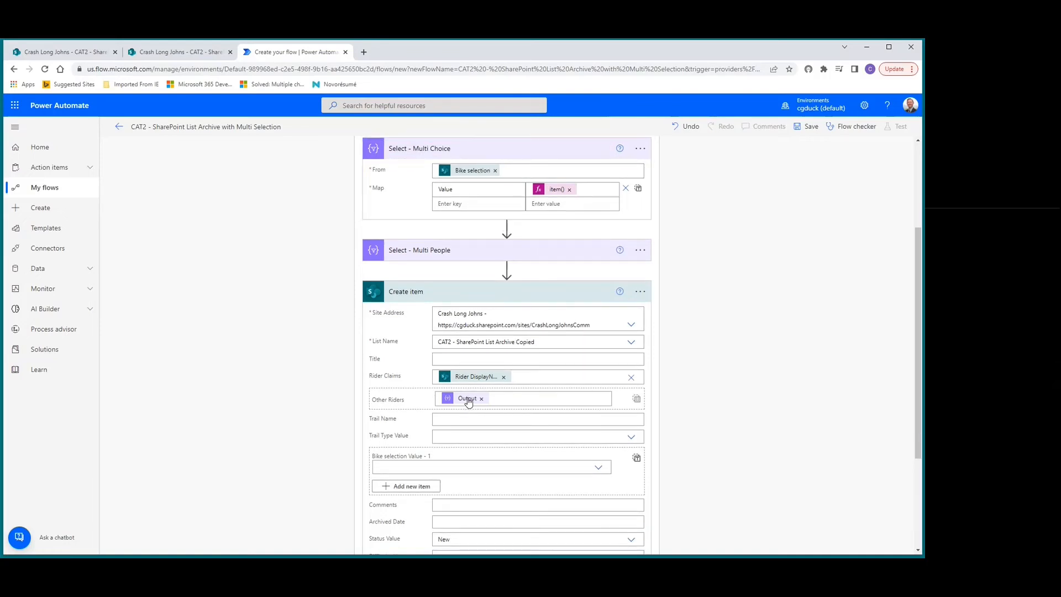
Fill Trail Name in Create item with the Trail Name dynamic content from Get items.
mouse_move(468, 402)
scroll(641, 382, "down", 2)
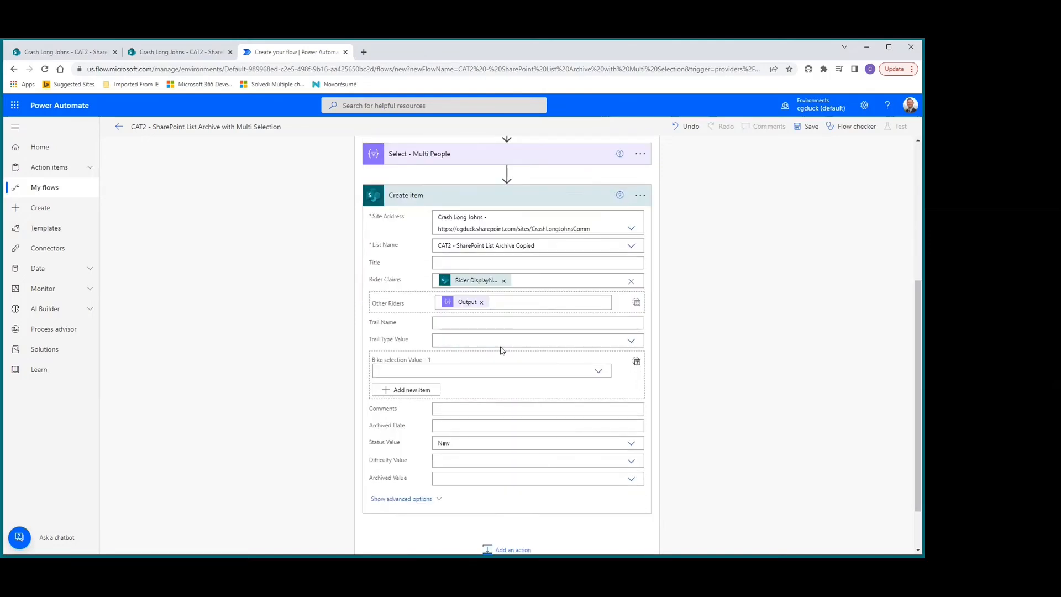
left_click(491, 320)
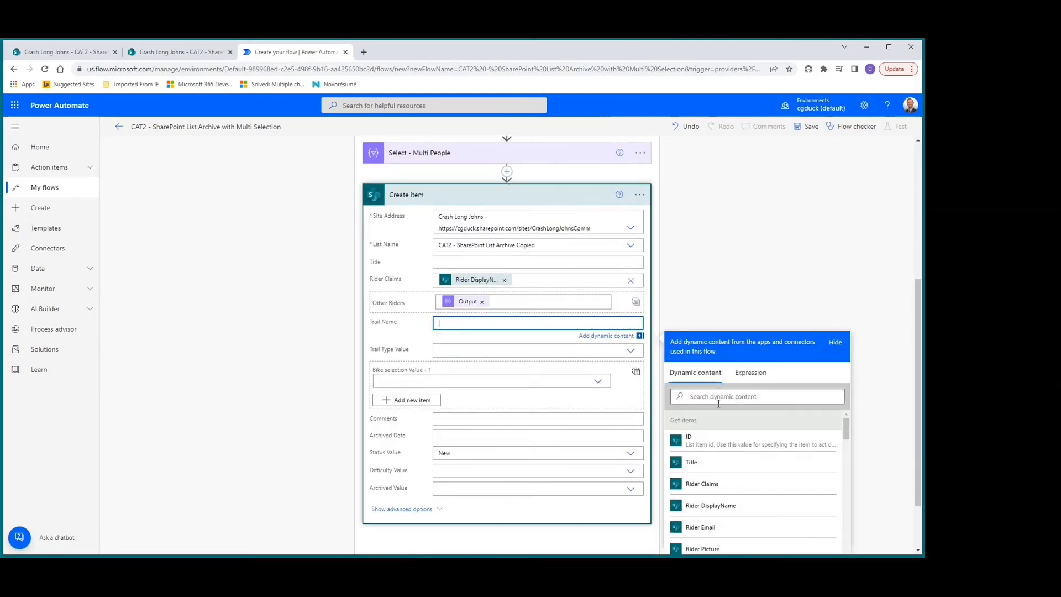
left_click(716, 398)
type("trail")
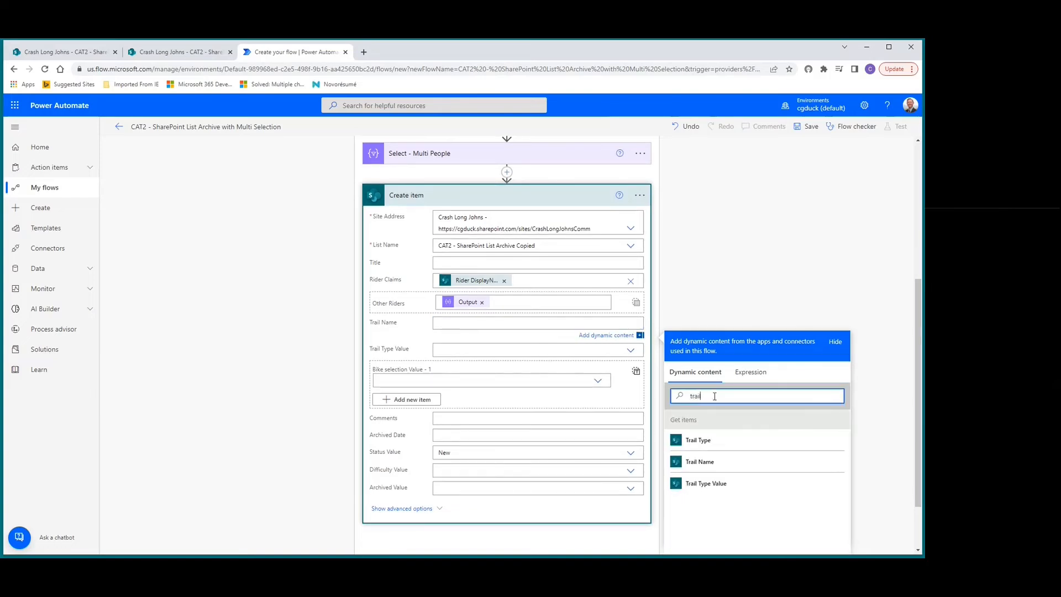
left_click(705, 463)
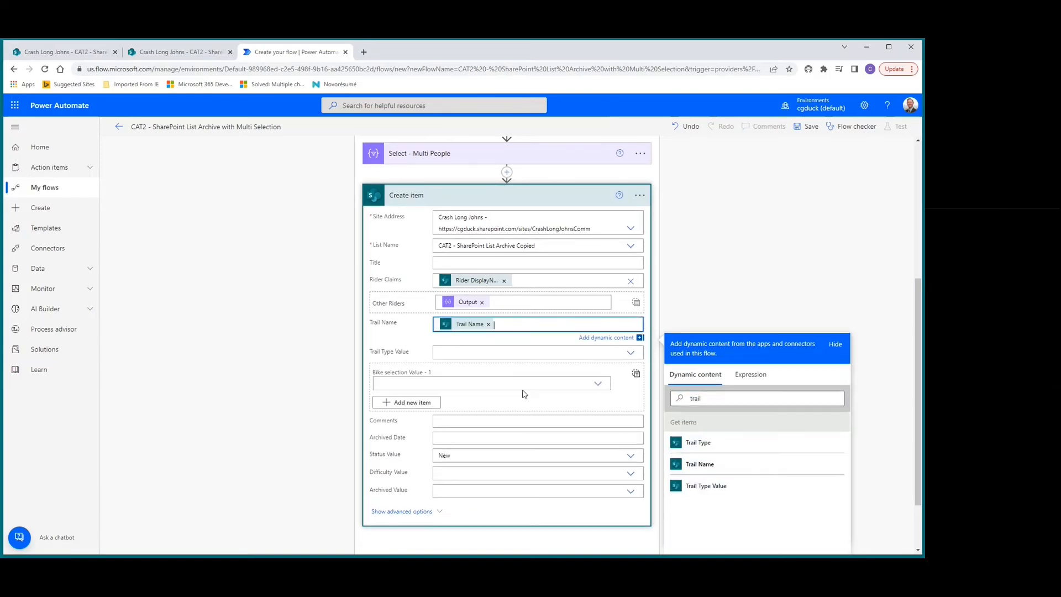
Set Trail Type Value in Create item to a custom value using the Trail Type Value dynamic content.
left_click(456, 352)
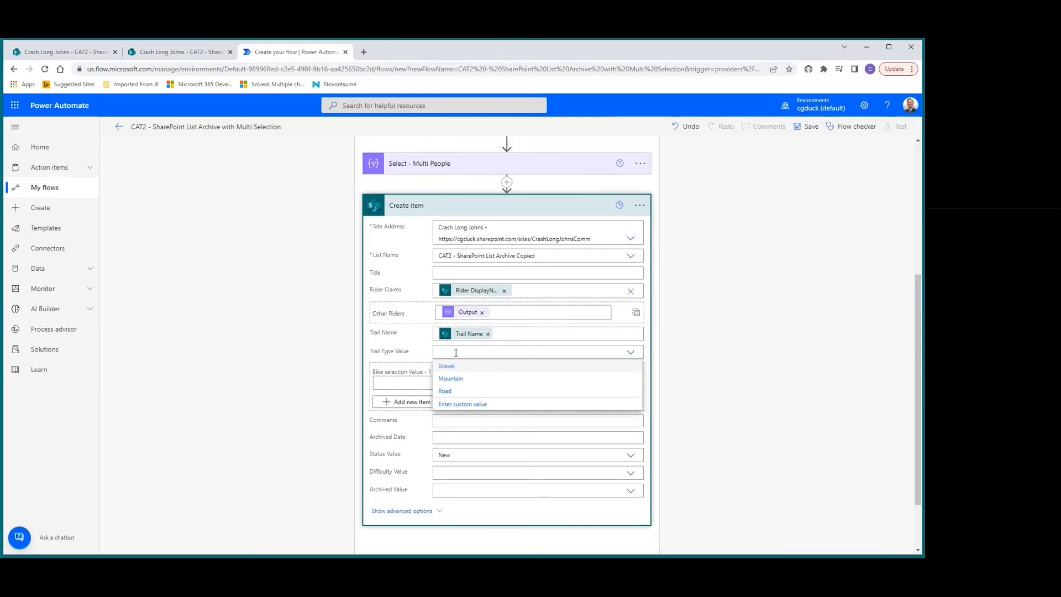
left_click(449, 404)
left_click(448, 407)
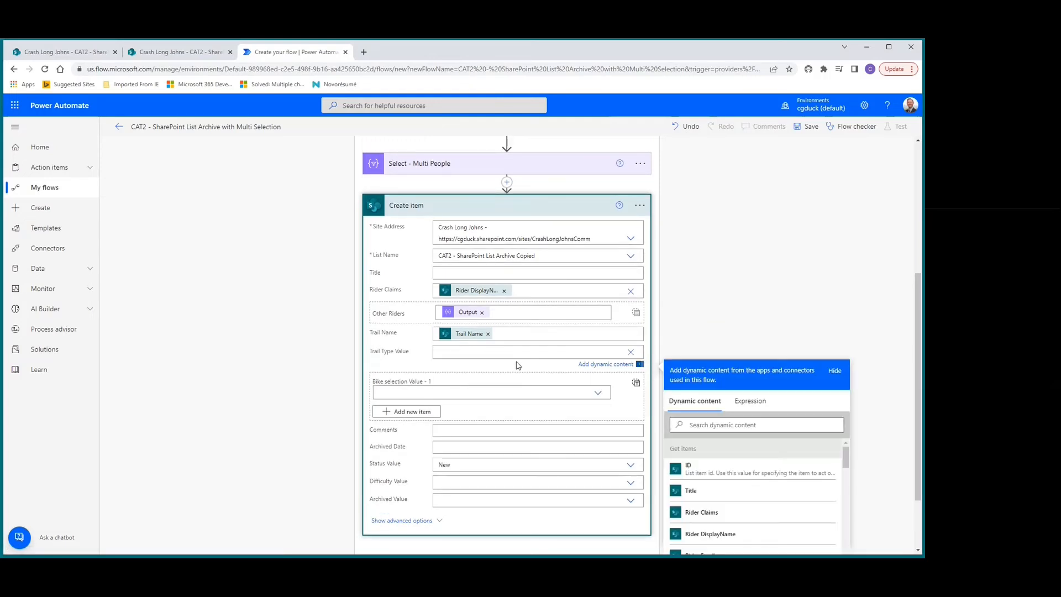
left_click(713, 426)
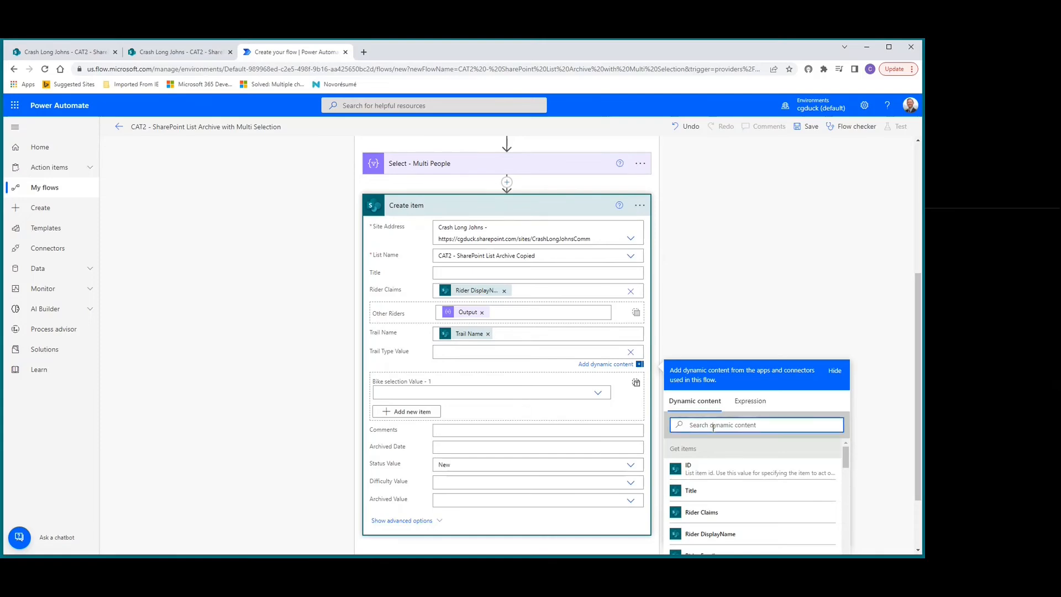
type("trail")
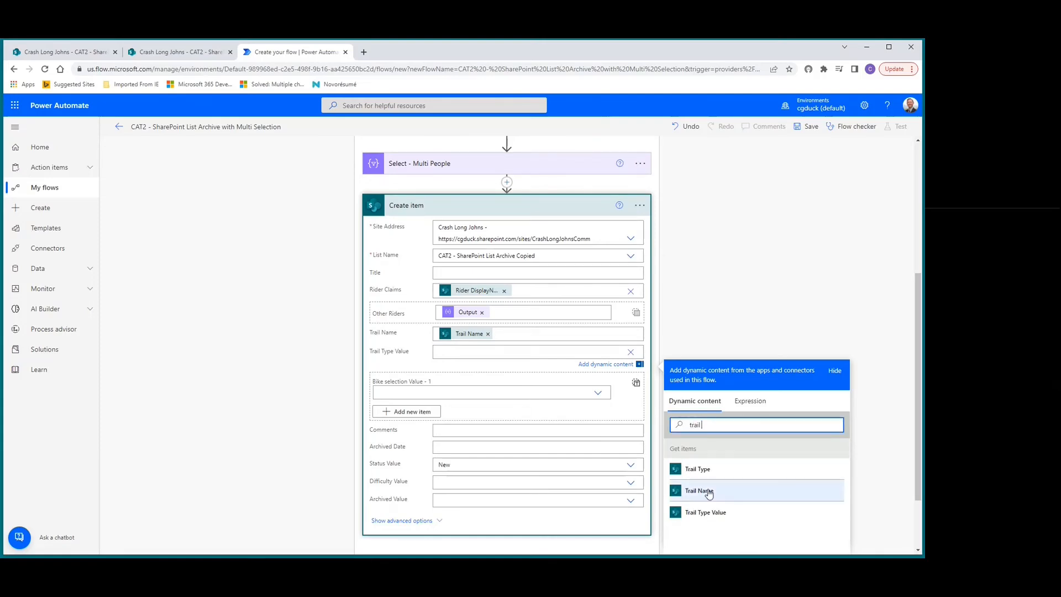
left_click(701, 513)
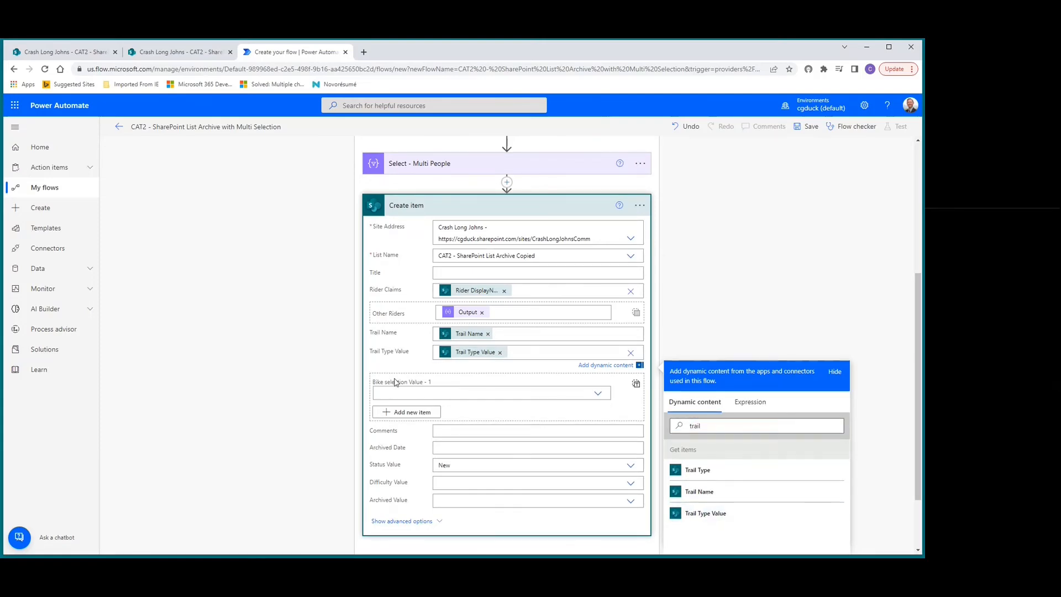
Switch Bike selection in Create item to entire-array input and fill it with the Output of Select - Multi Choice.
left_click(638, 387)
left_click(636, 374)
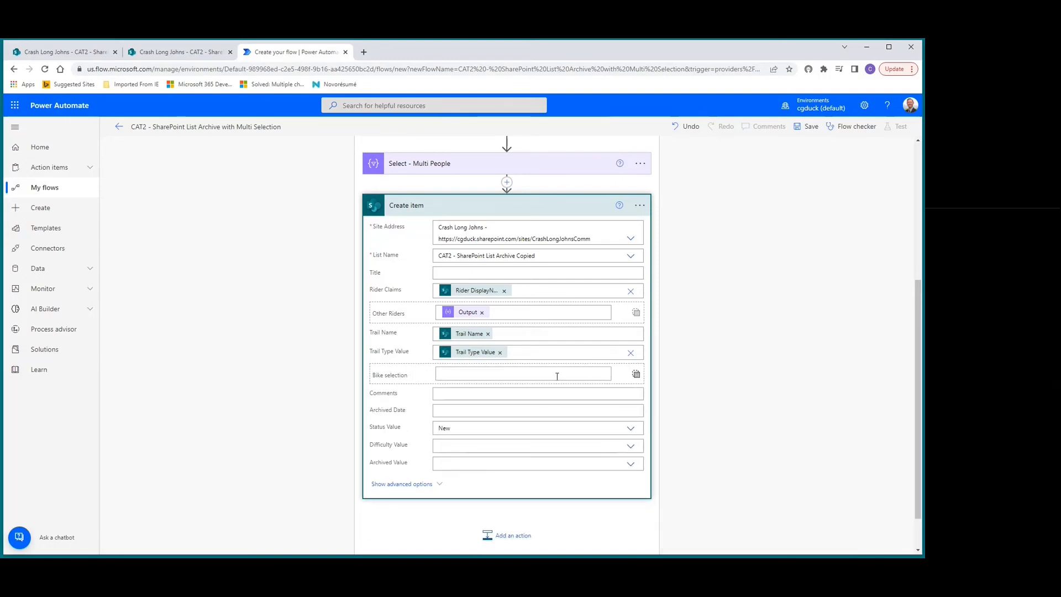
left_click(480, 373)
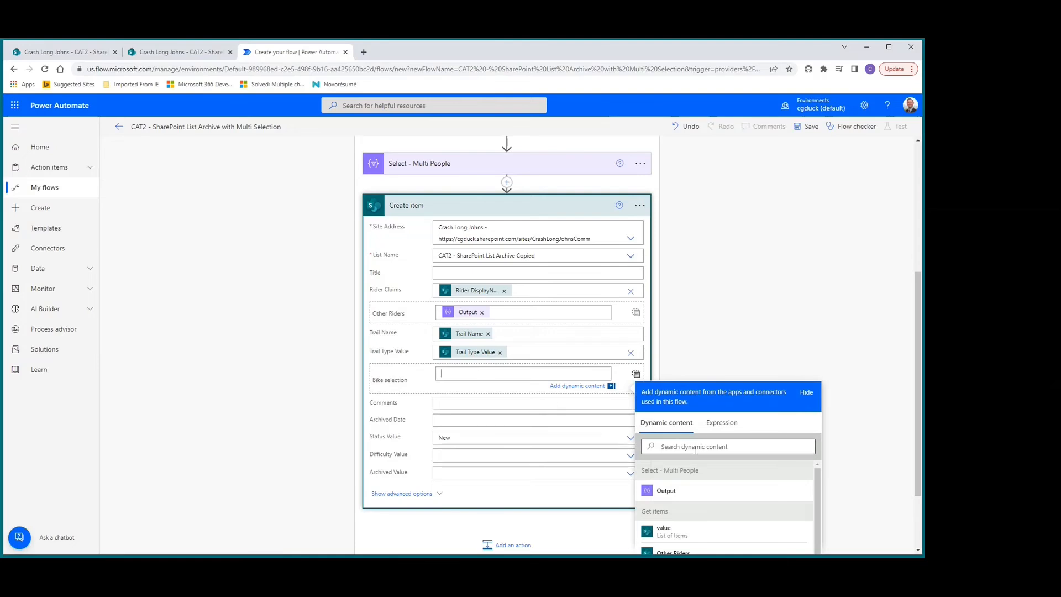
scroll(722, 486, "down", 1)
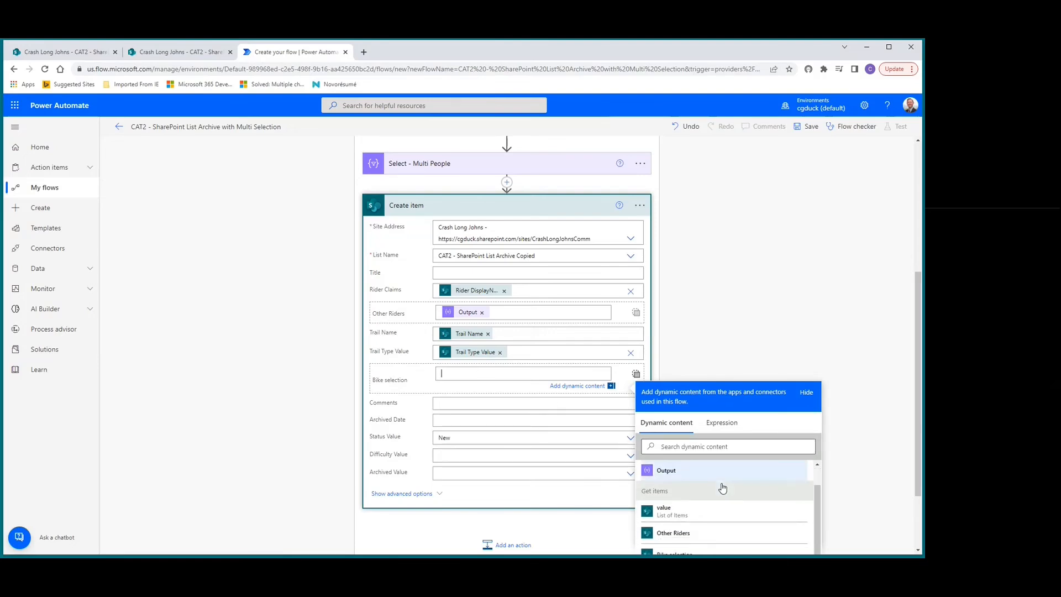
scroll(749, 522, "down", 2)
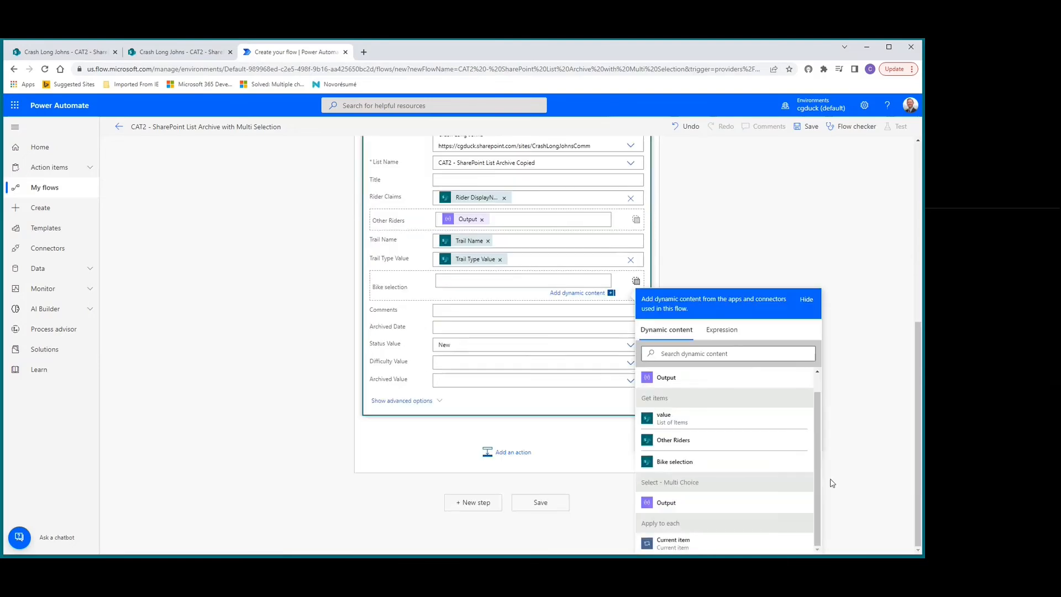
left_click(666, 503)
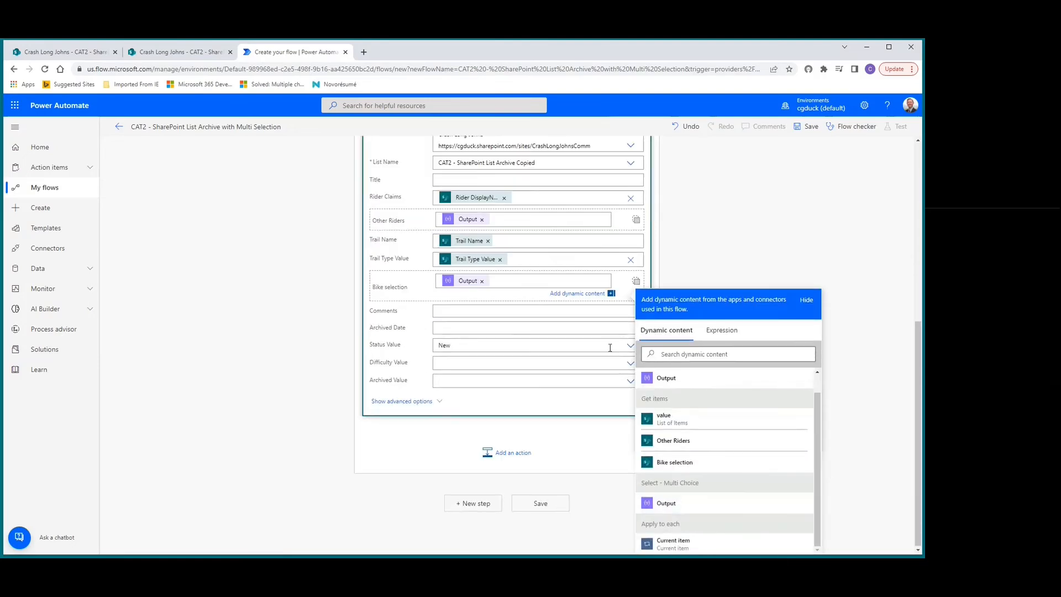
Fill Comments in Create item with the Comments dynamic content from Get items.
left_click(458, 310)
left_click(705, 385)
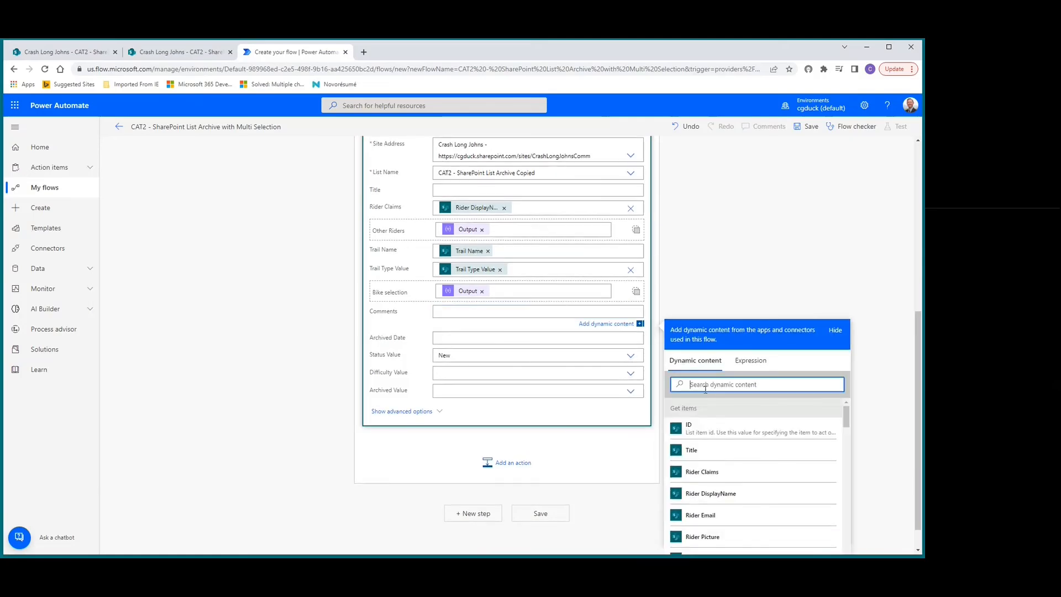
type("comm")
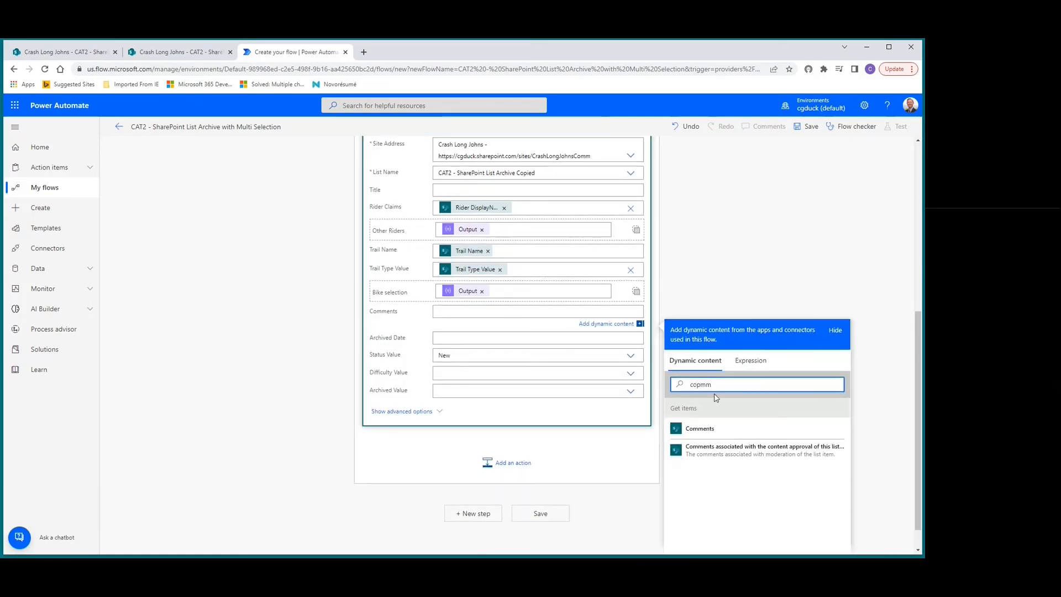
left_click(697, 432)
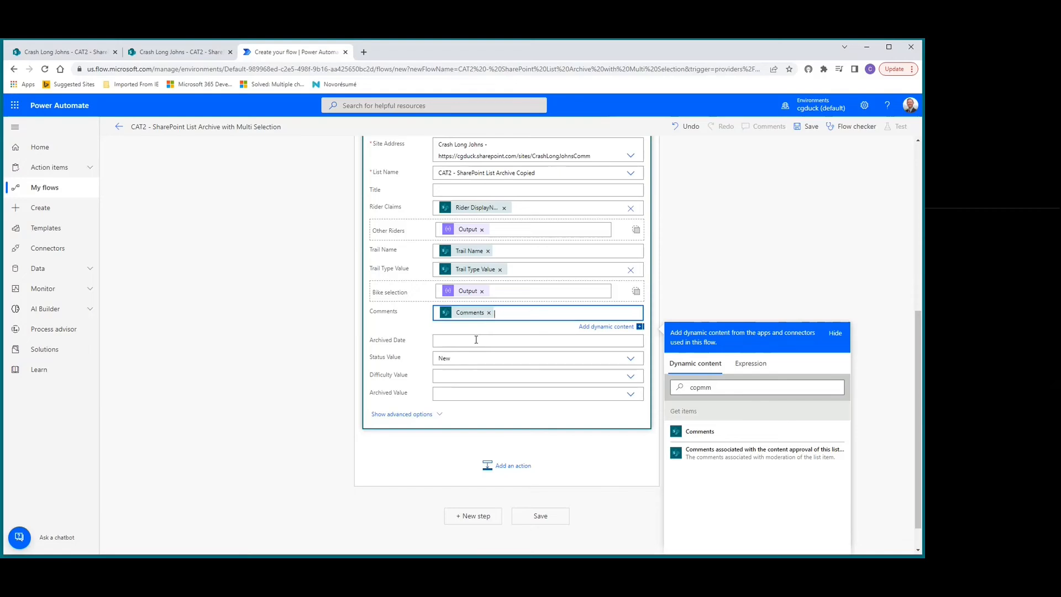
Set Archived Date in Create item to the expression utcNow().
scroll(415, 341, "down", 1)
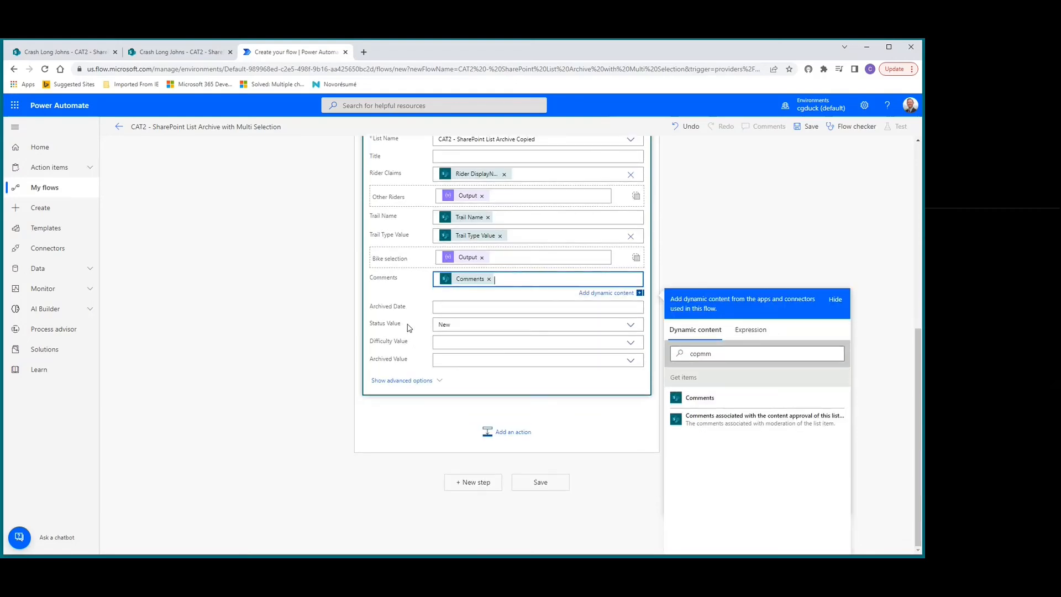
left_click(457, 307)
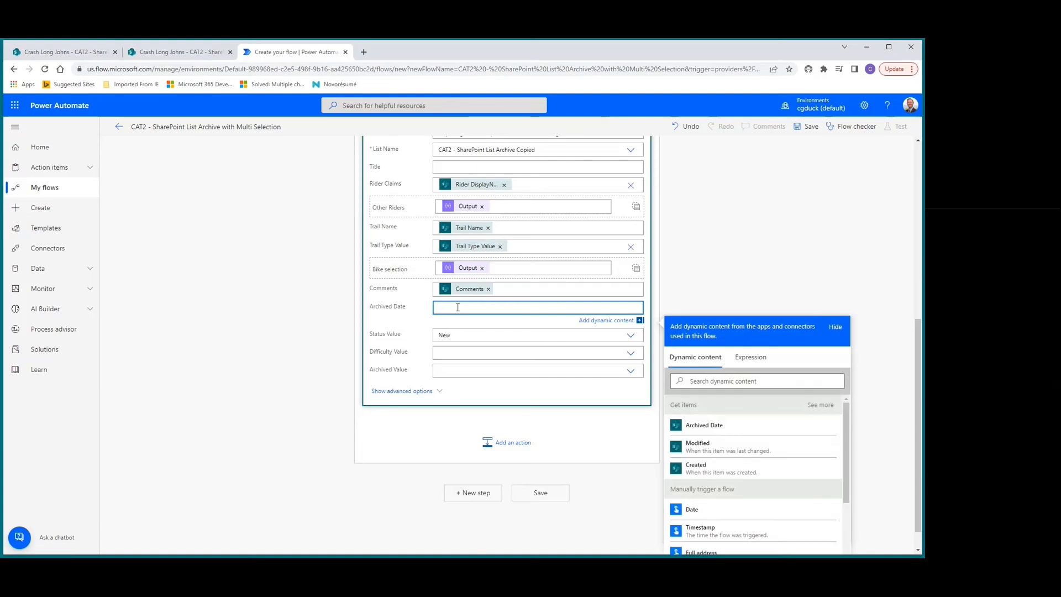
left_click(750, 358)
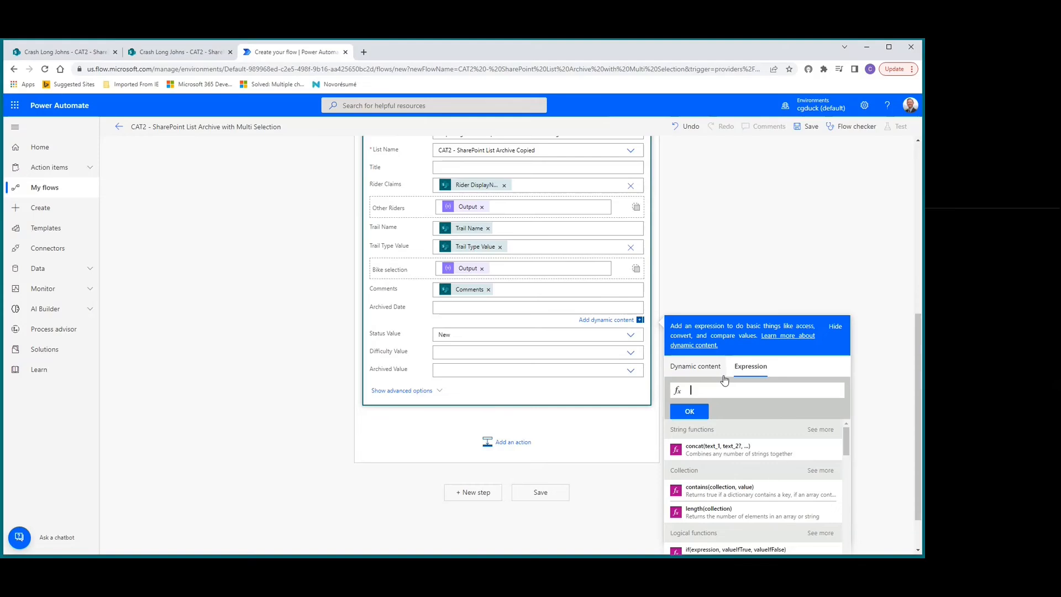
type("utcNow()")
left_click(688, 412)
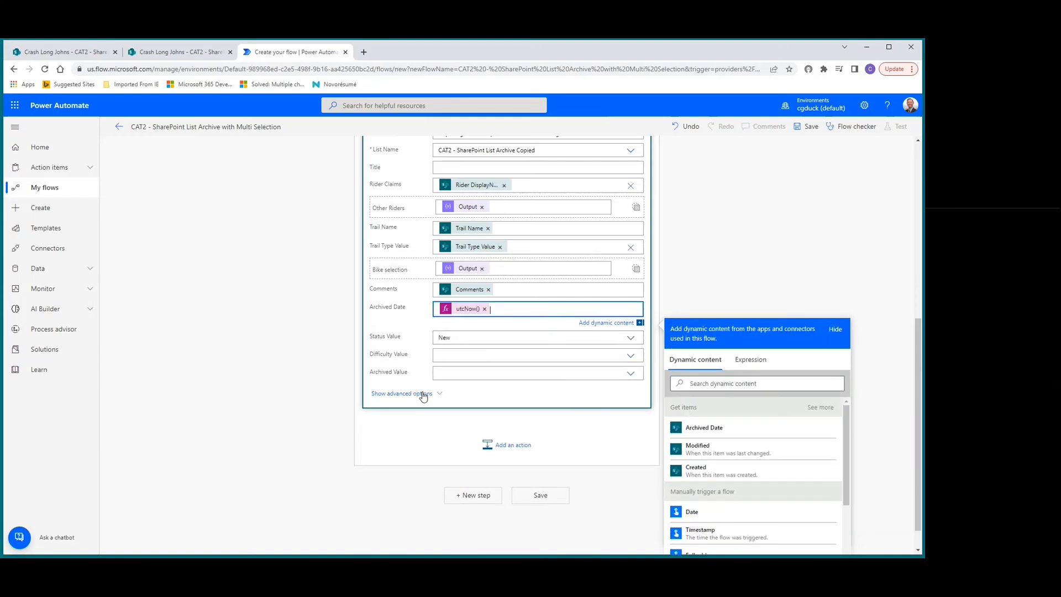
Save the flow and collapse the Apply to each loop.
scroll(434, 342, "up", 5)
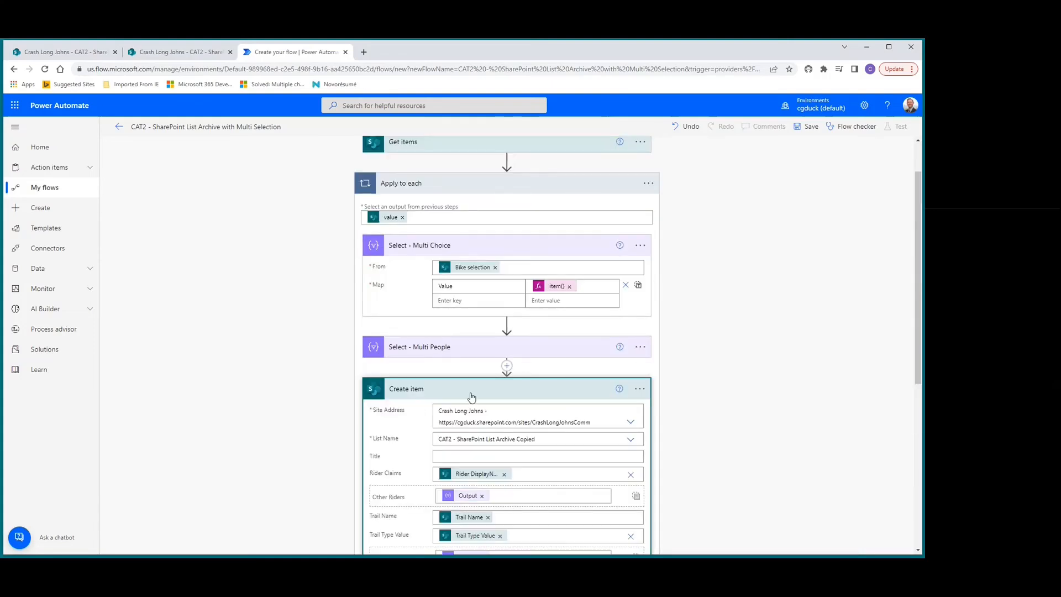
left_click(810, 127)
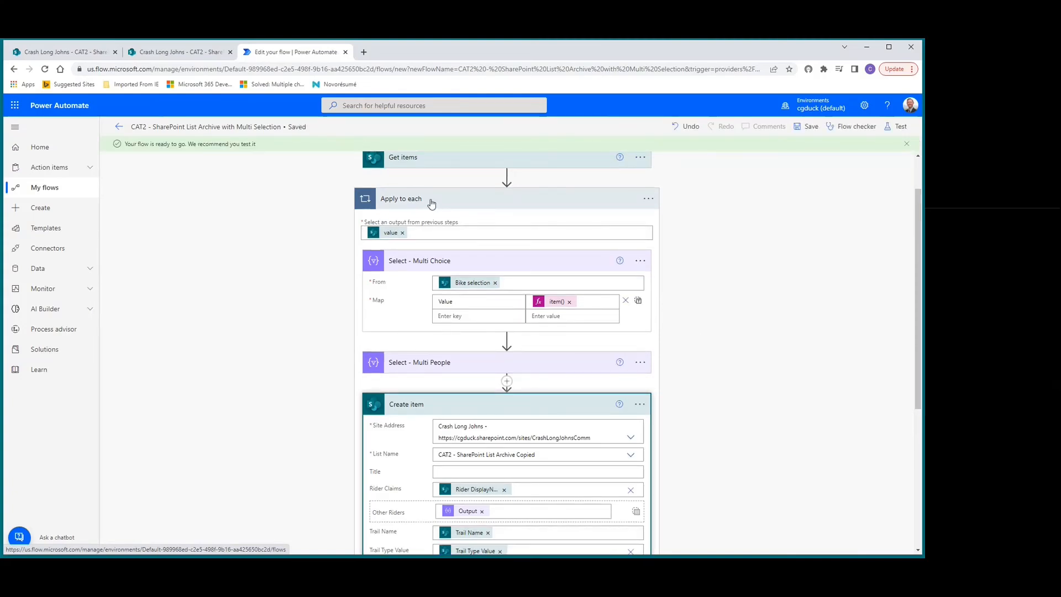
left_click(429, 202)
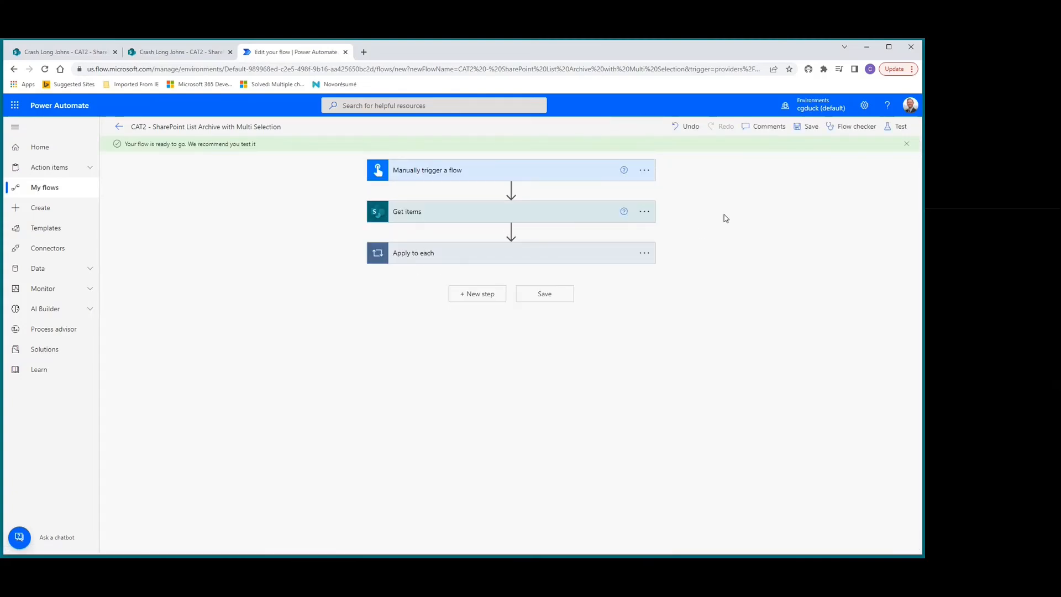
Test the flow manually by running it, and close the run confirmation.
left_click(900, 130)
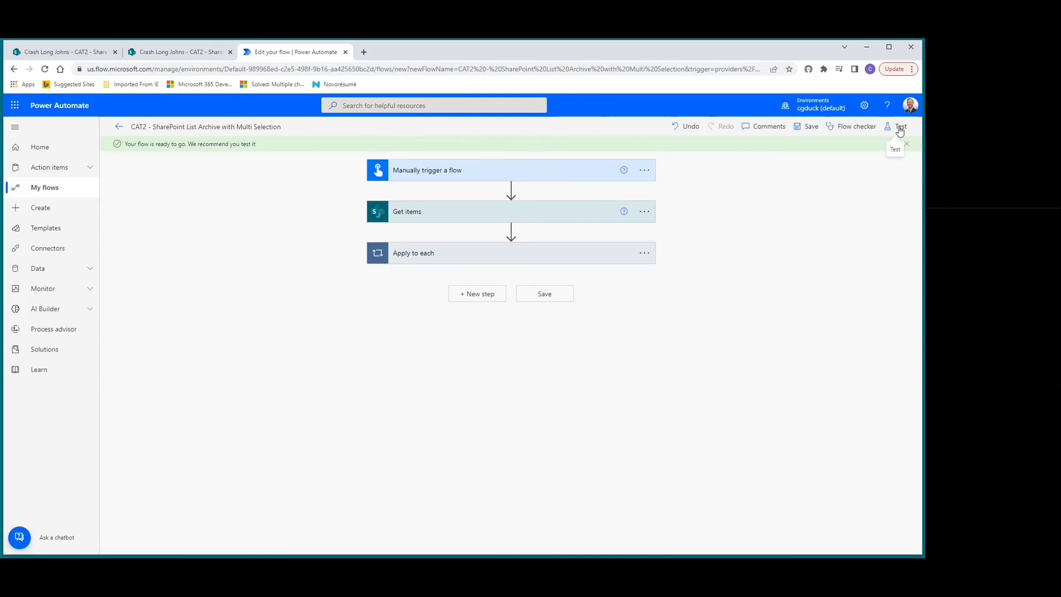
left_click(770, 150)
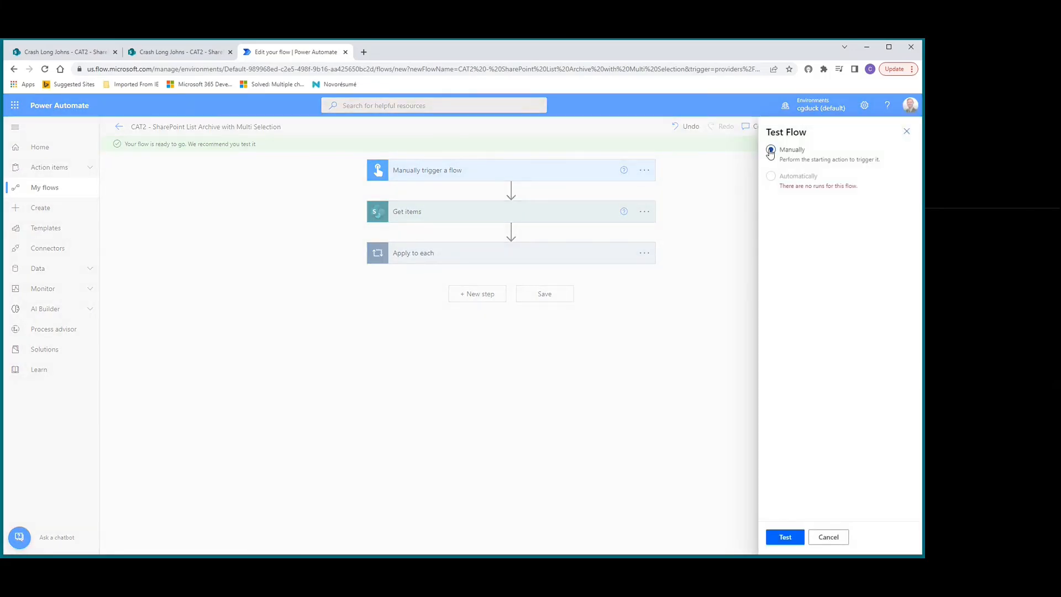
left_click(783, 539)
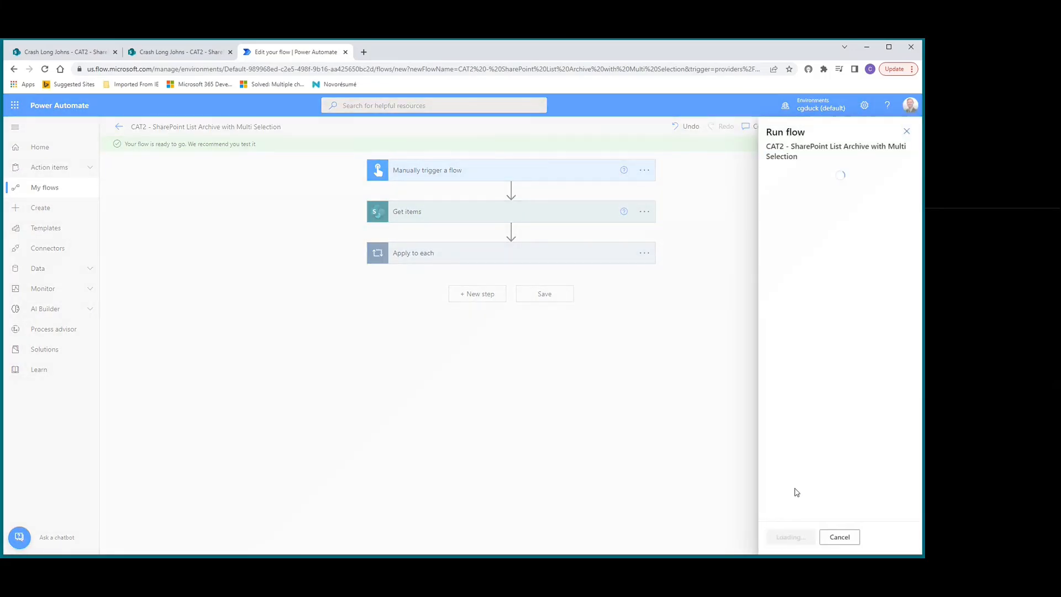
left_click(796, 539)
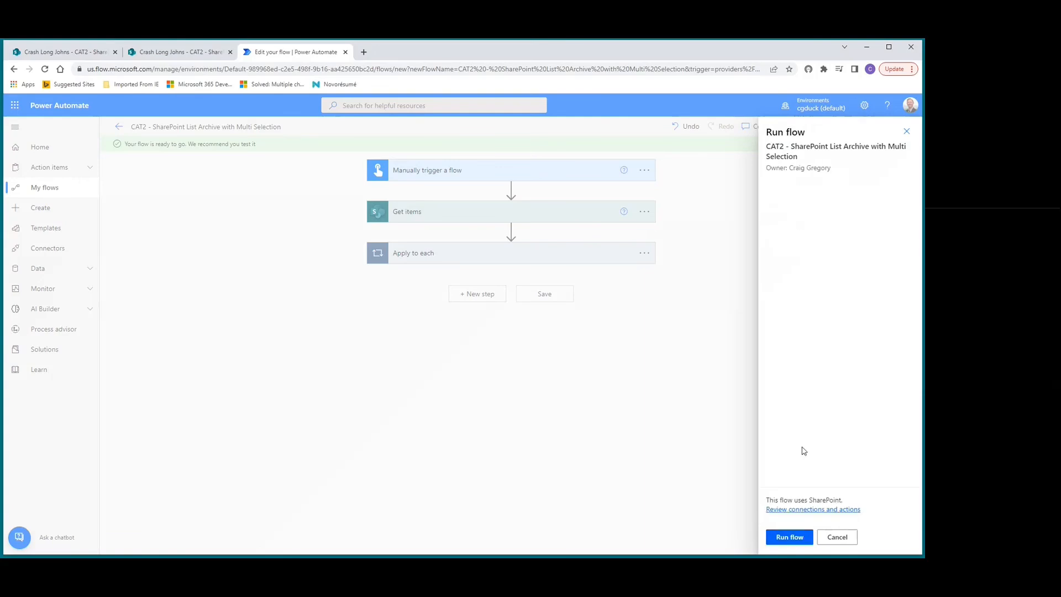
left_click(787, 539)
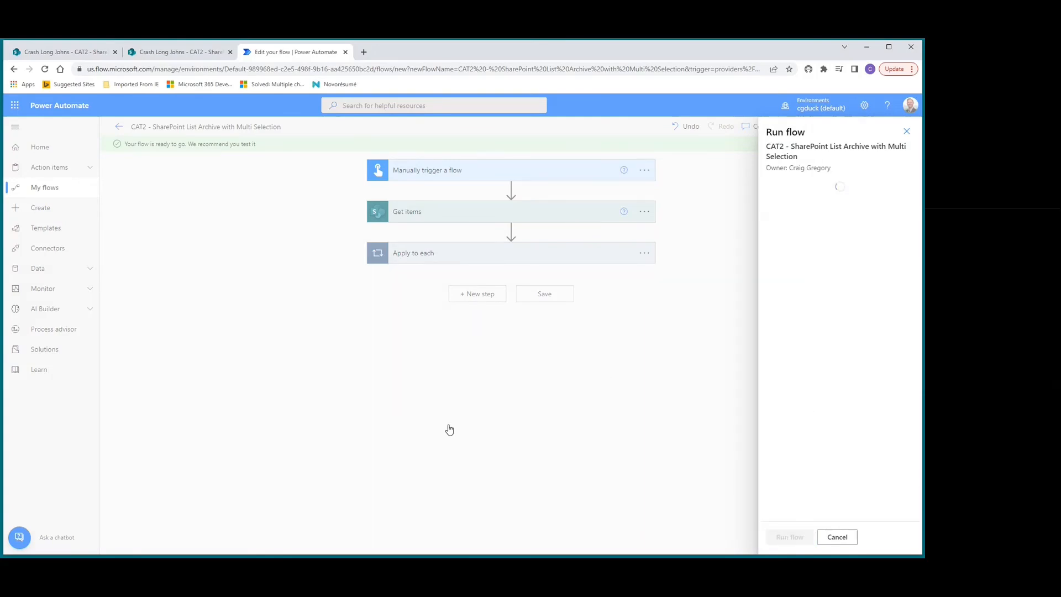
left_click(783, 535)
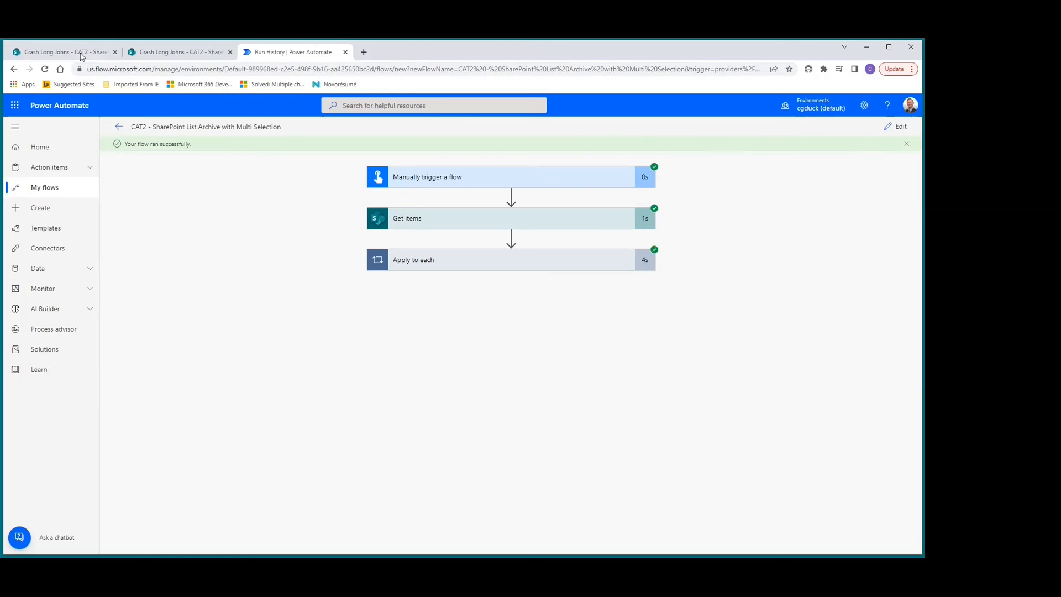
Switch to SharePoint and compare the items in CAT2 - SharePoint List Archive with those in CAT2 - SharePoint List Archive Copied.
left_click(58, 55)
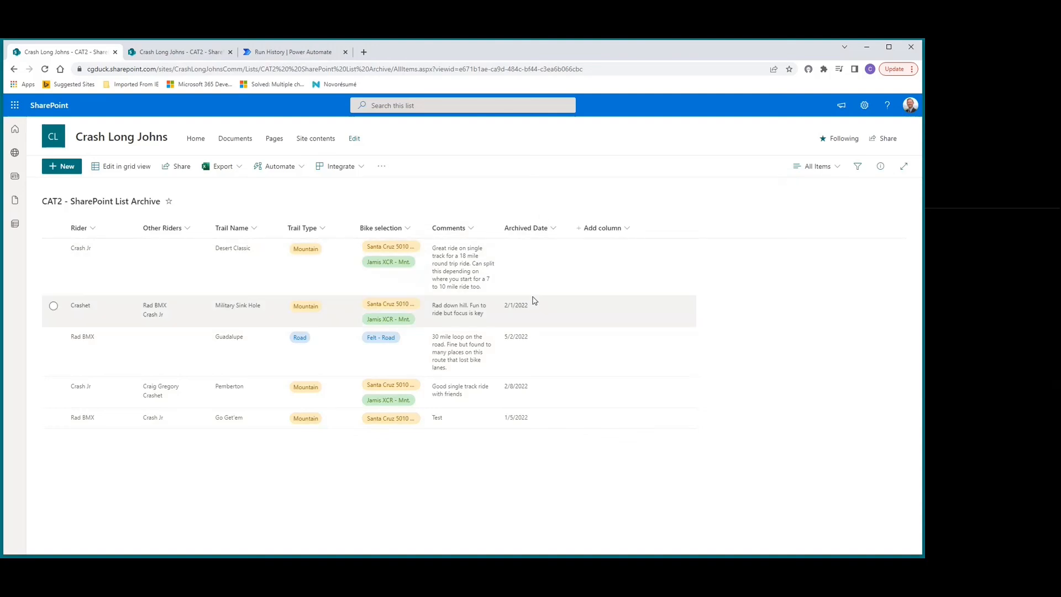
left_click(172, 56)
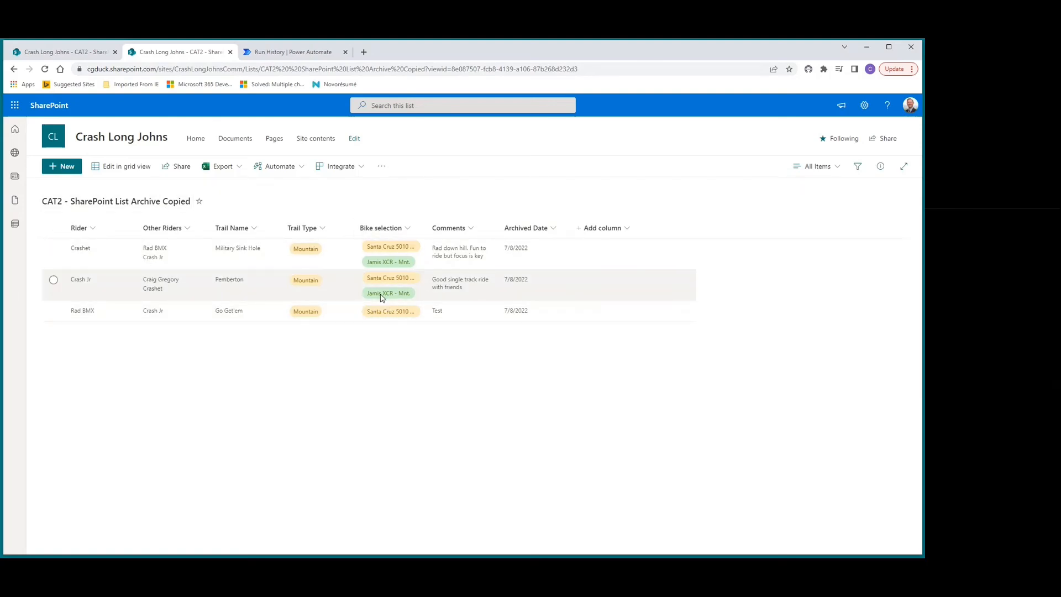
Filter the copied list's Bike selection column by Yeti - Racer Mnt.
left_click(408, 231)
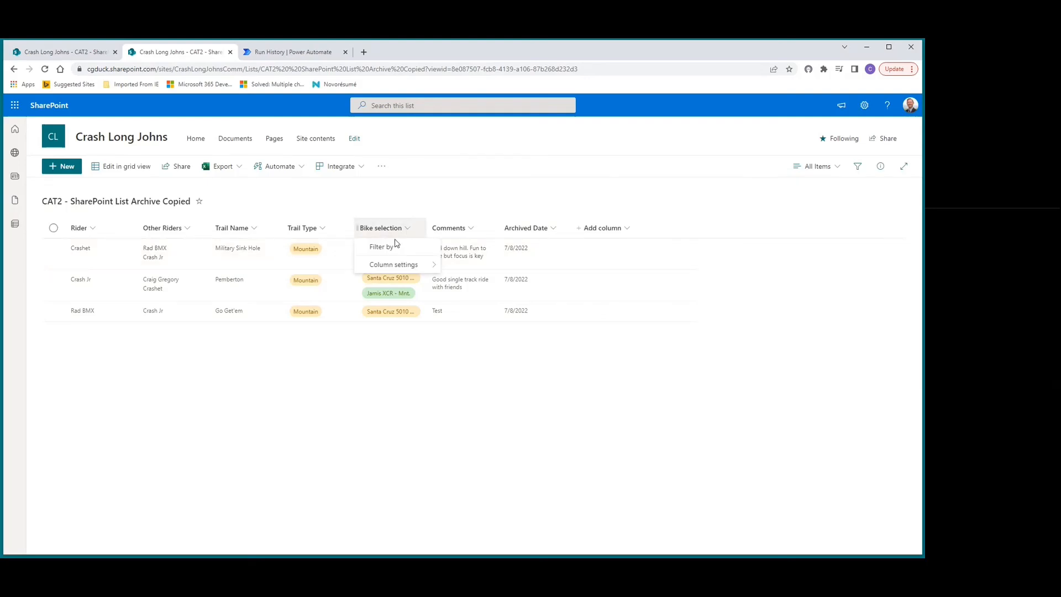
left_click(394, 244)
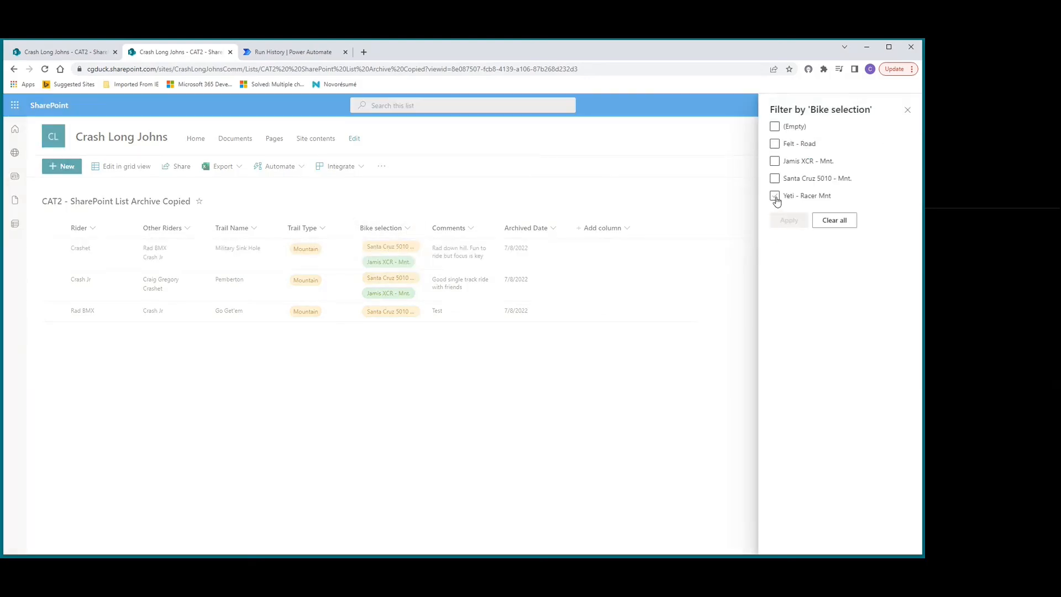
left_click(774, 196)
left_click(787, 221)
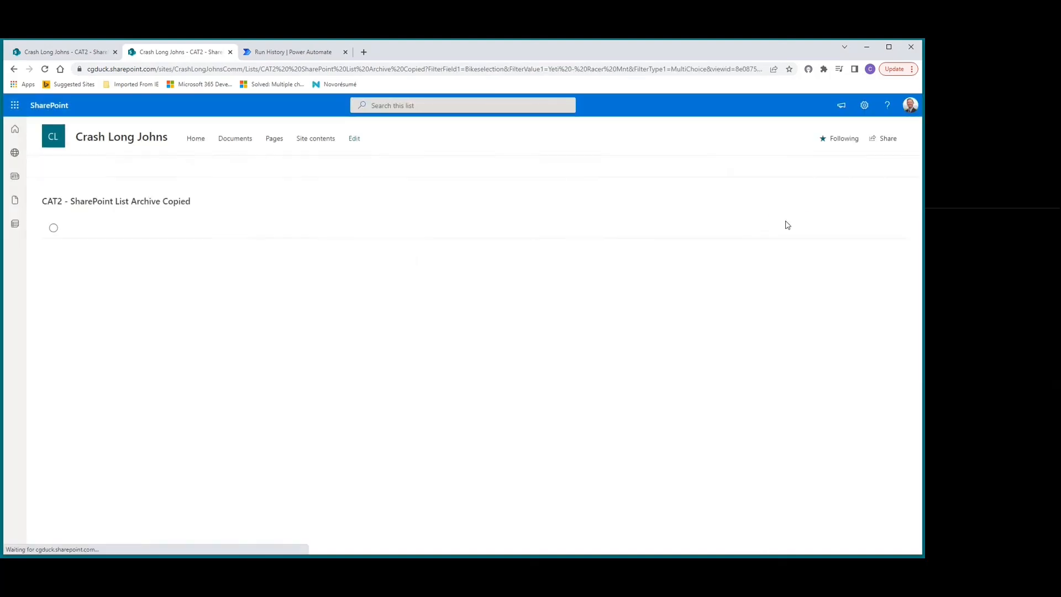
Change the Bike selection filter on the copied list to only Santa Cruz 5010 - Mnt.
left_click(414, 230)
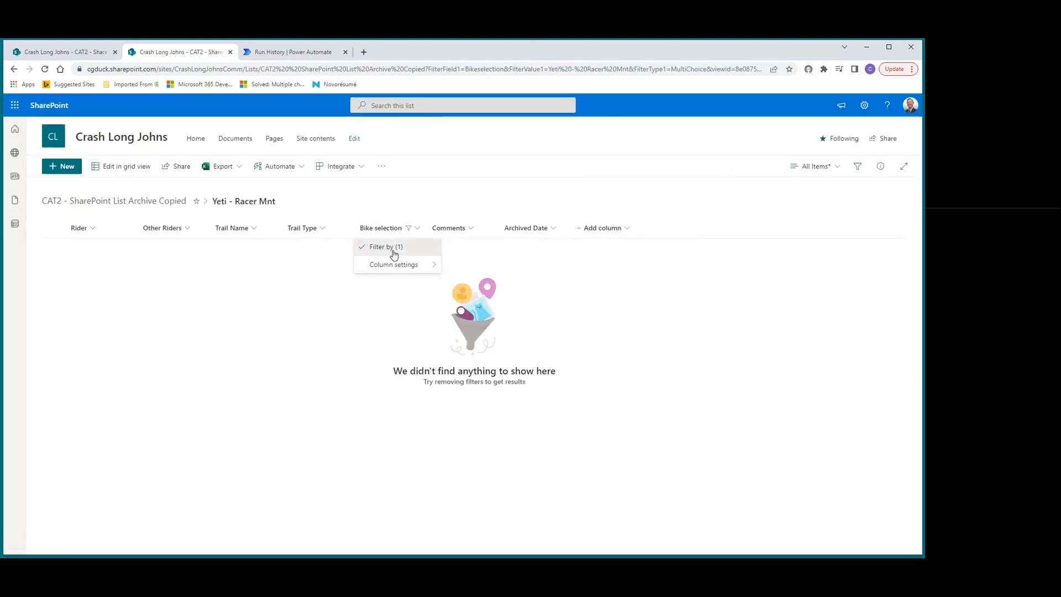
left_click(390, 247)
left_click(774, 195)
left_click(774, 178)
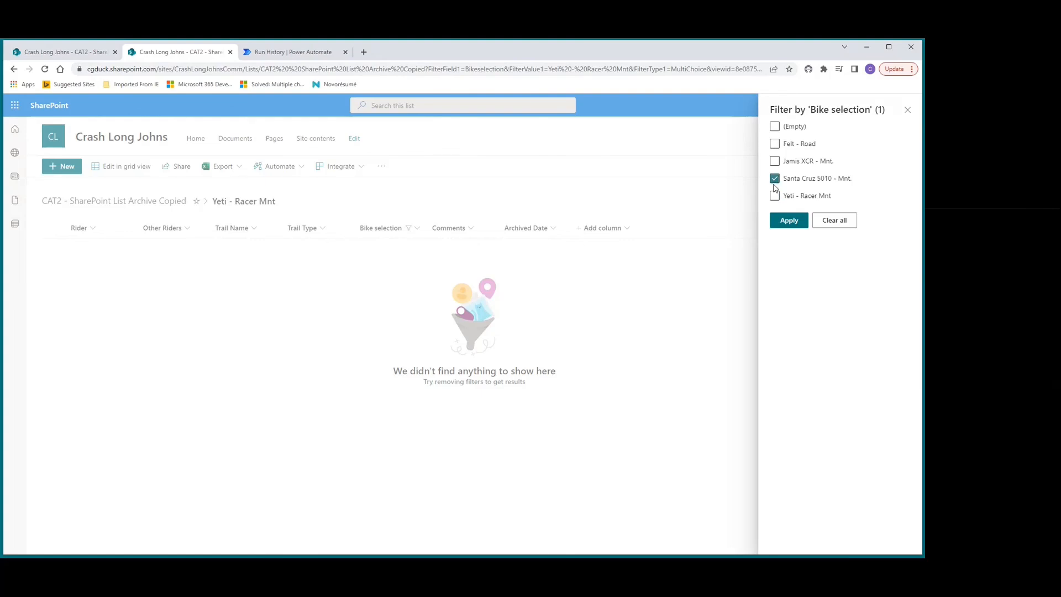
left_click(788, 221)
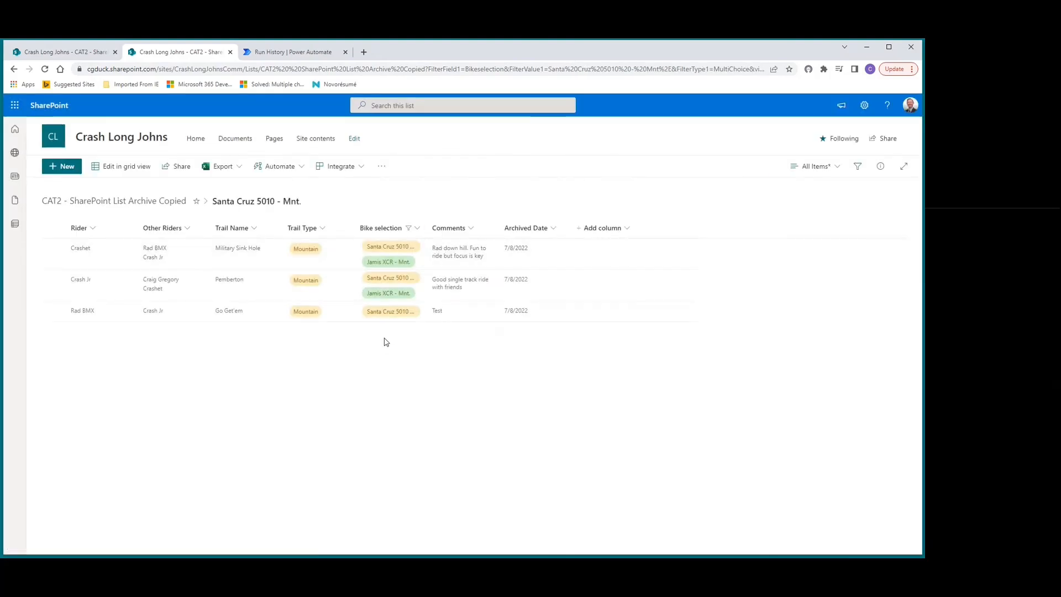
Change the Bike selection filter on the copied list to only Jamis XCR - Mnt.
left_click(417, 230)
left_click(385, 247)
left_click(774, 161)
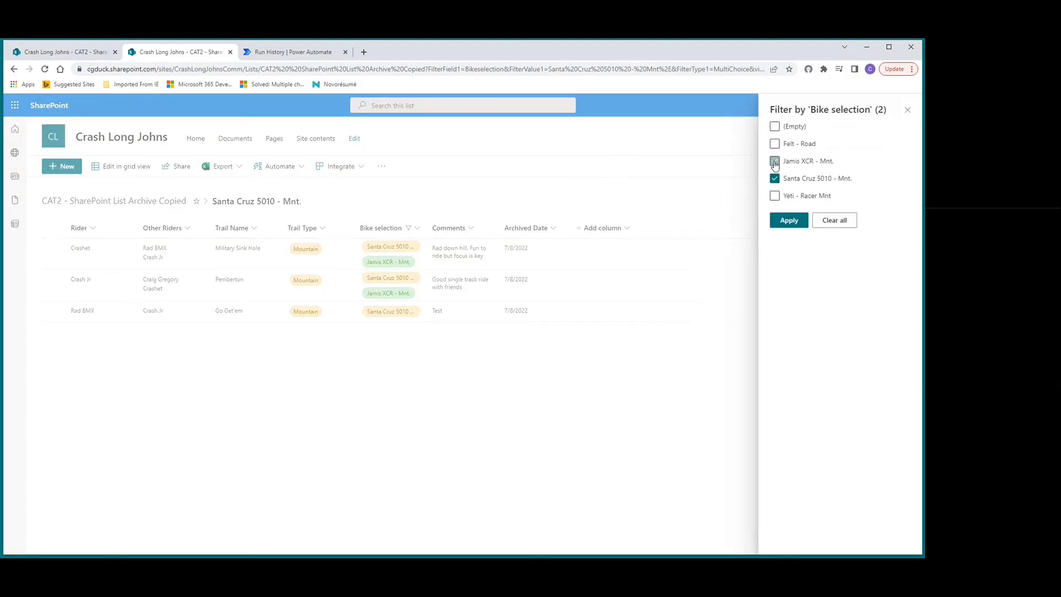
left_click(774, 178)
left_click(789, 219)
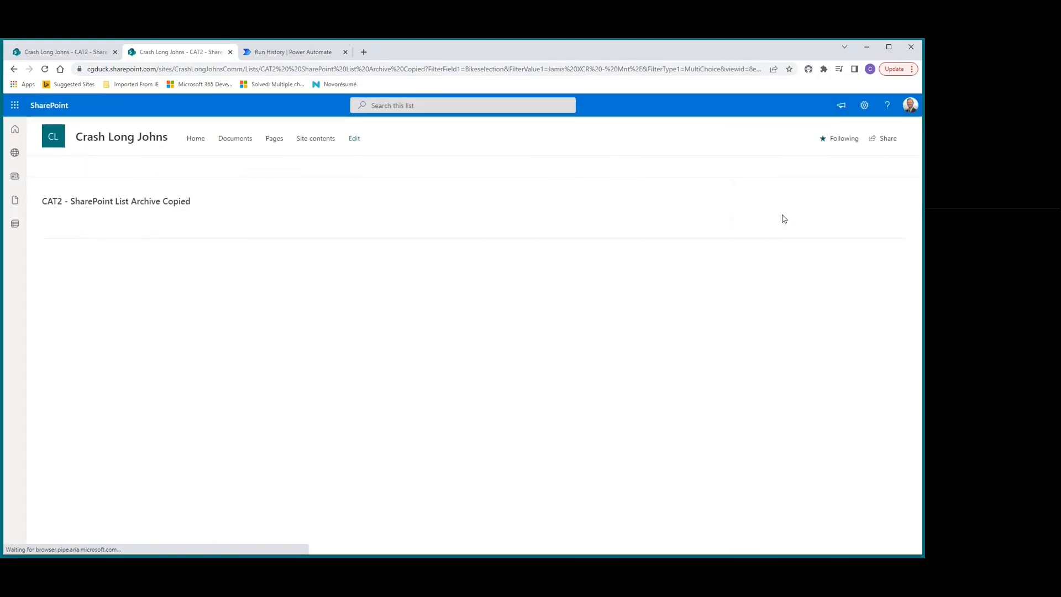
Clear the Bike selection filter on the copied list.
left_click(414, 229)
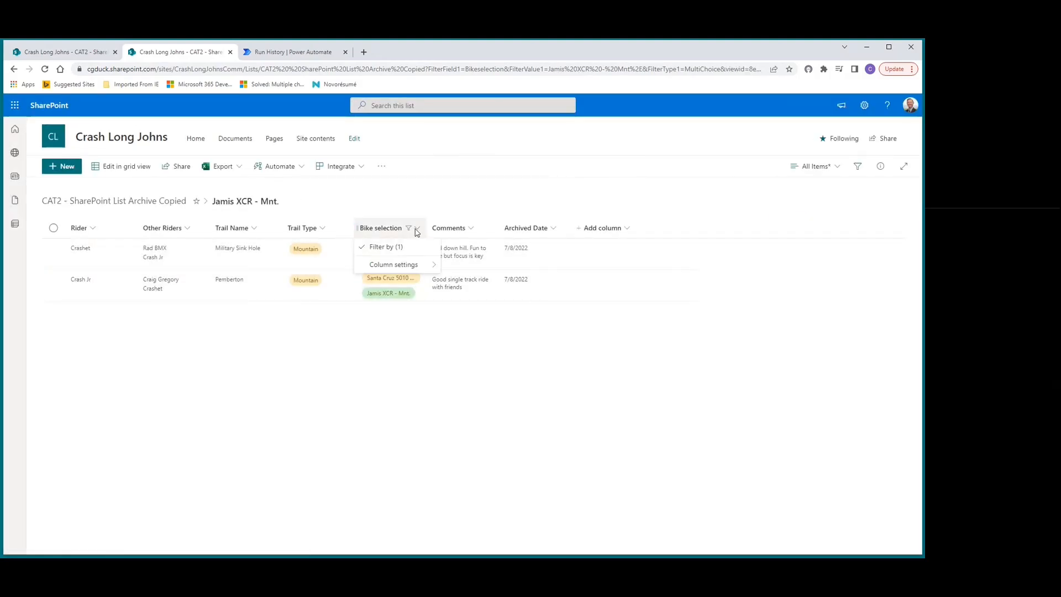
left_click(400, 250)
left_click(834, 221)
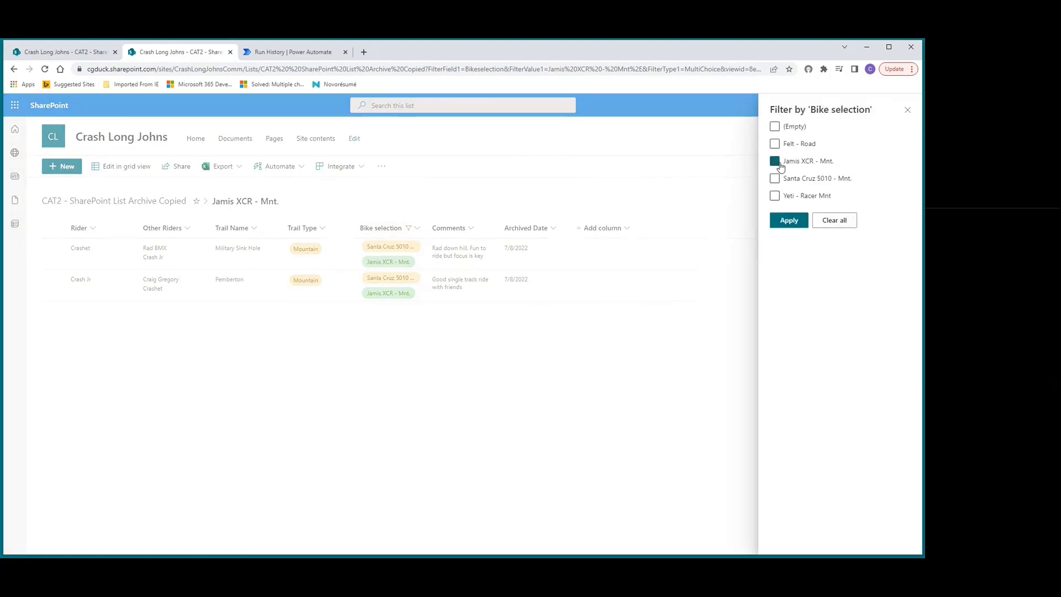
left_click(795, 222)
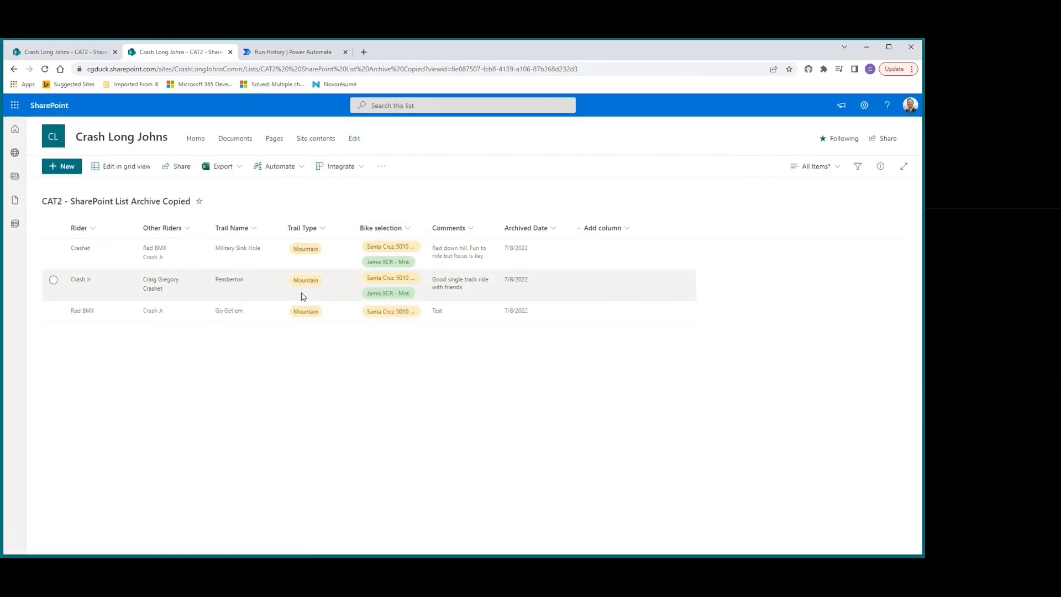
Filter the copied list's Other Riders column by the person named as other rider in the Go Get'em row.
left_click(188, 229)
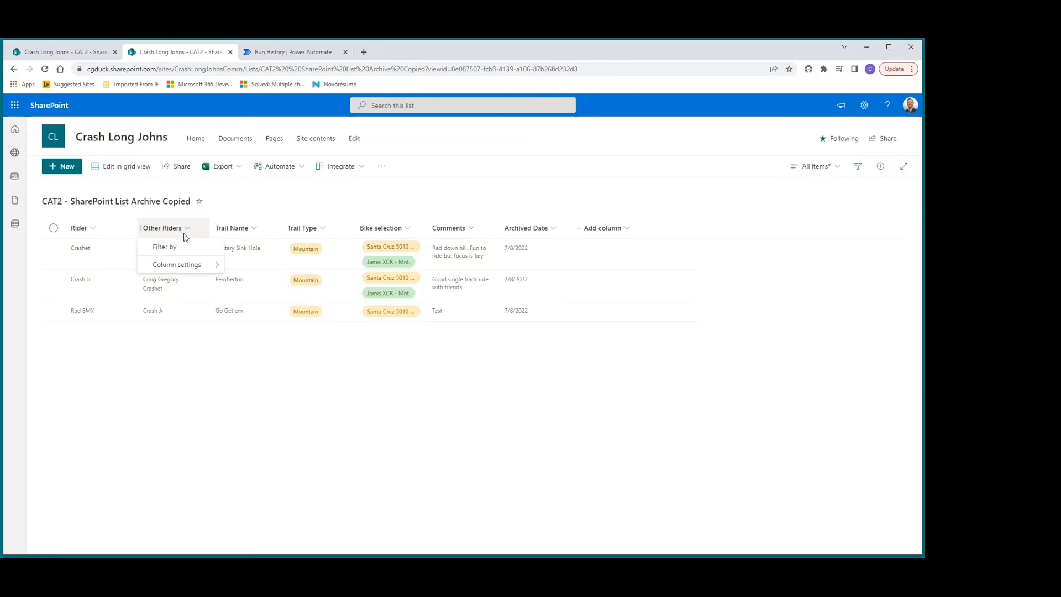
left_click(165, 247)
left_click(775, 185)
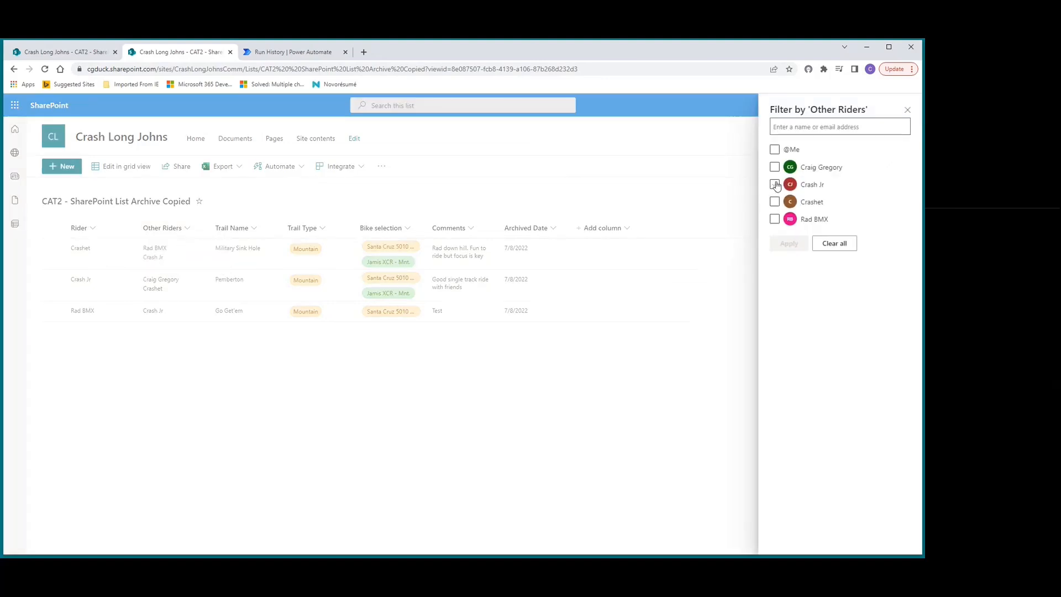
left_click(786, 244)
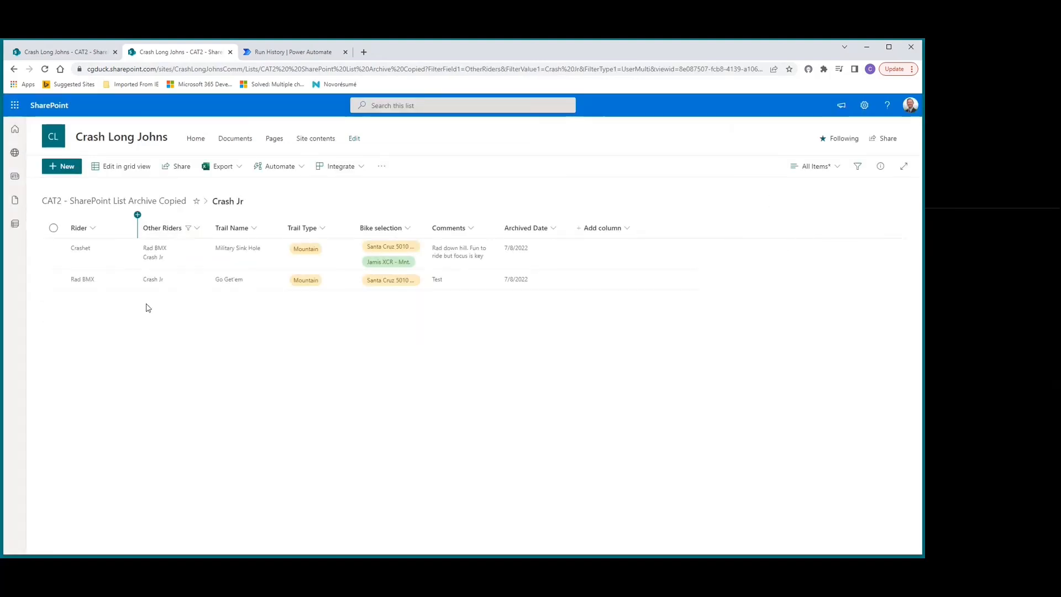
Remove the Other Riders filter from the copied list.
left_click(198, 229)
left_click(177, 247)
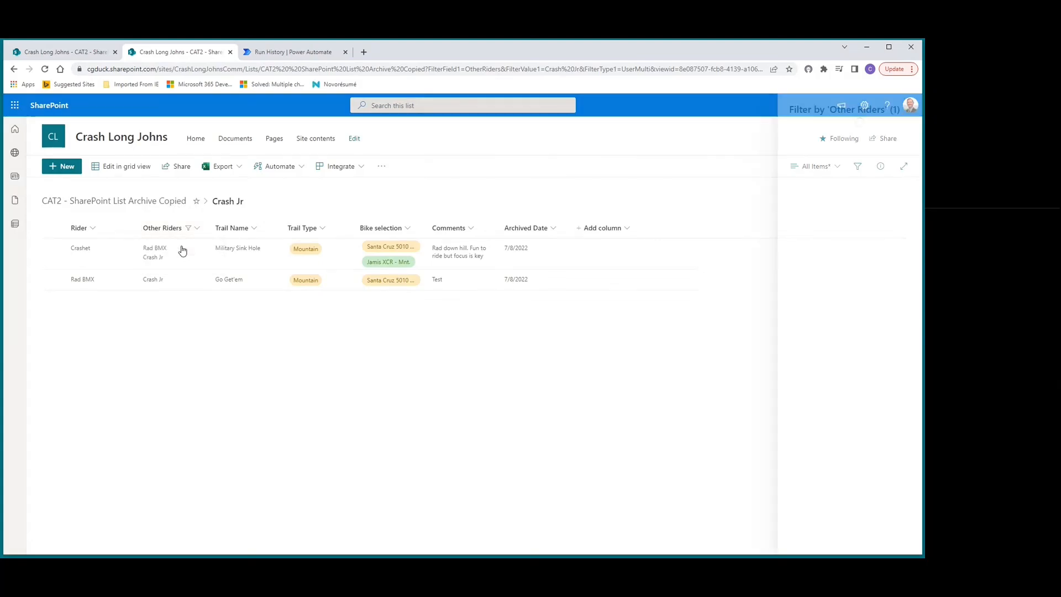
left_click(775, 167)
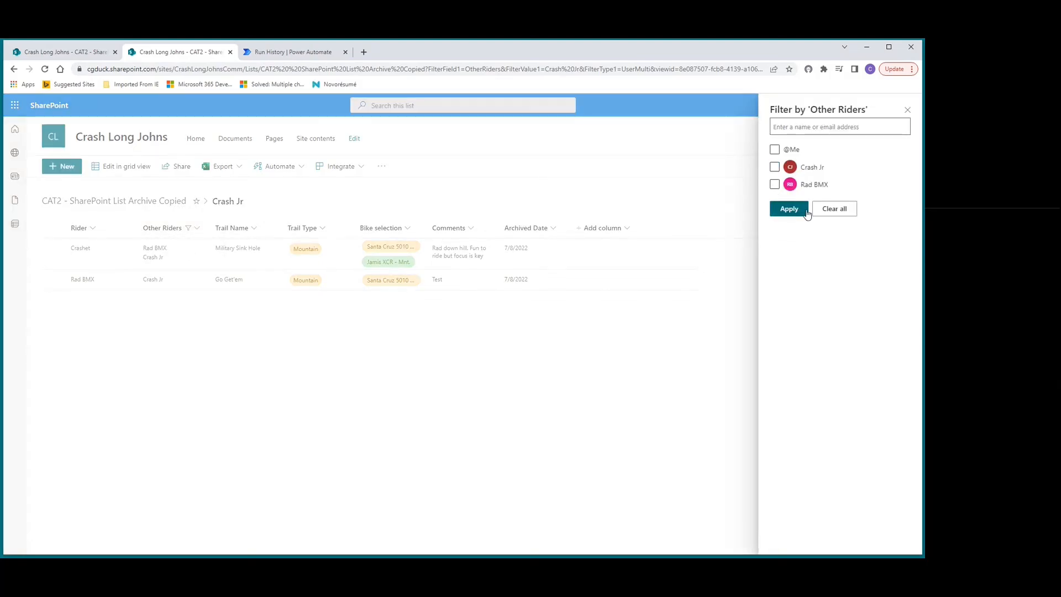
left_click(790, 209)
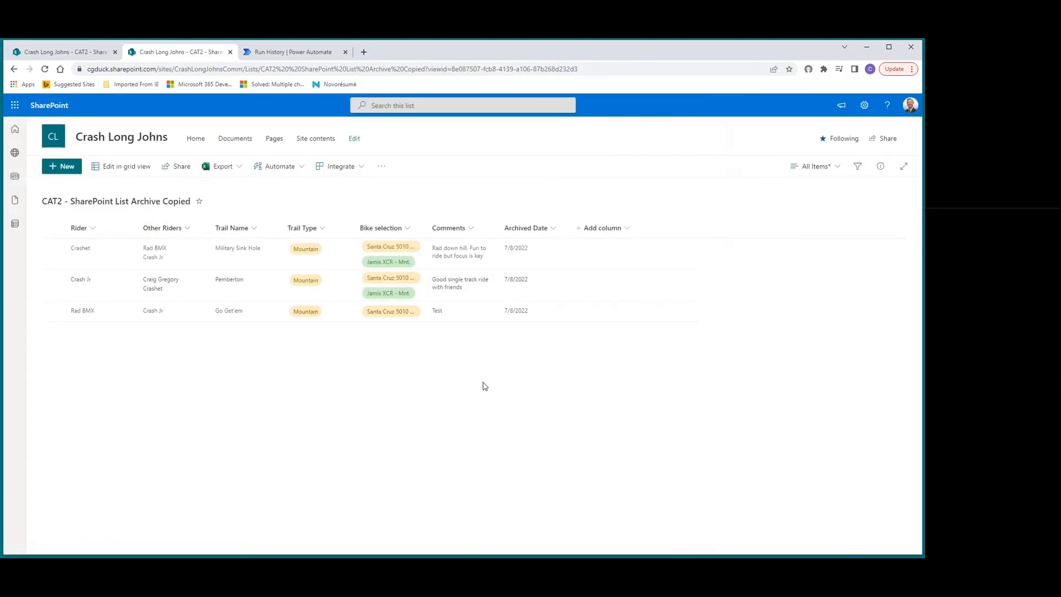